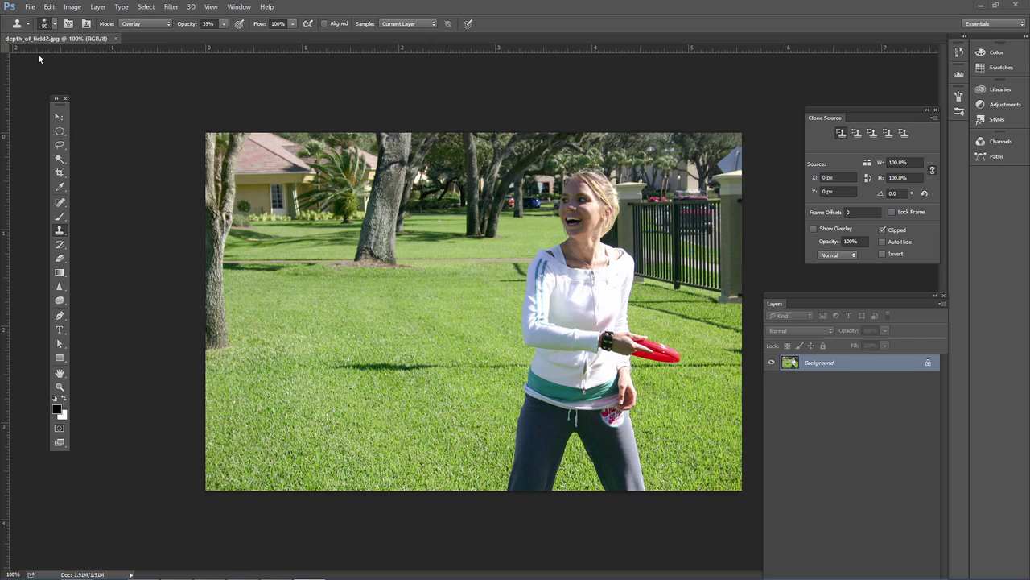
Duplicate the Background layer and apply a Gaussian Blur to the copy
key(m)
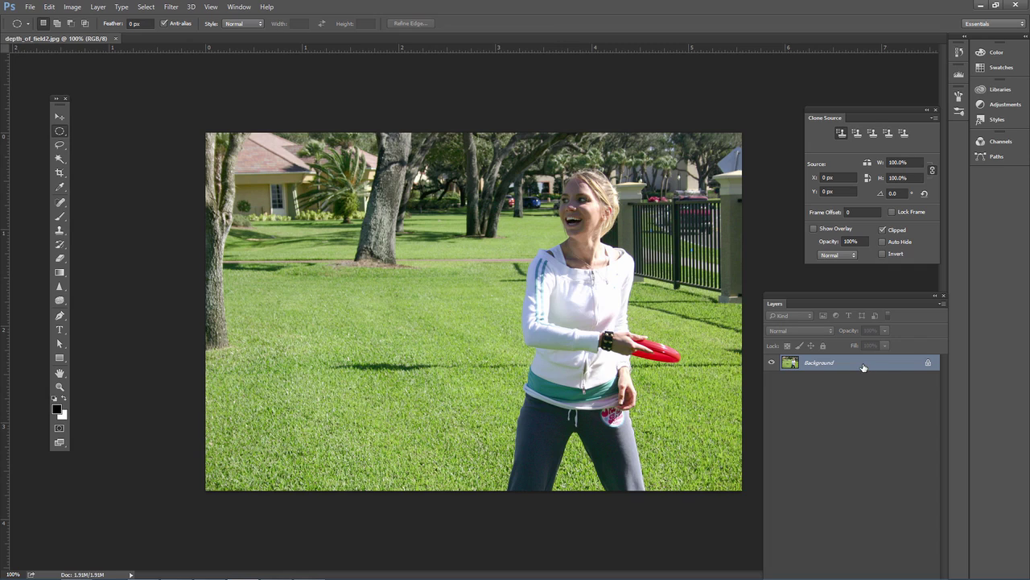
key(ctrl+j)
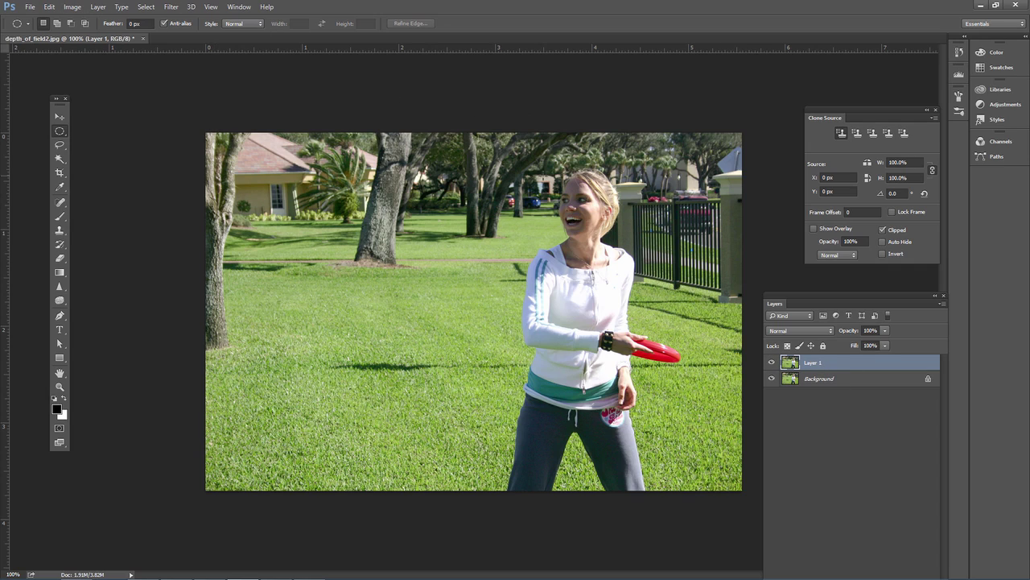
click(172, 7)
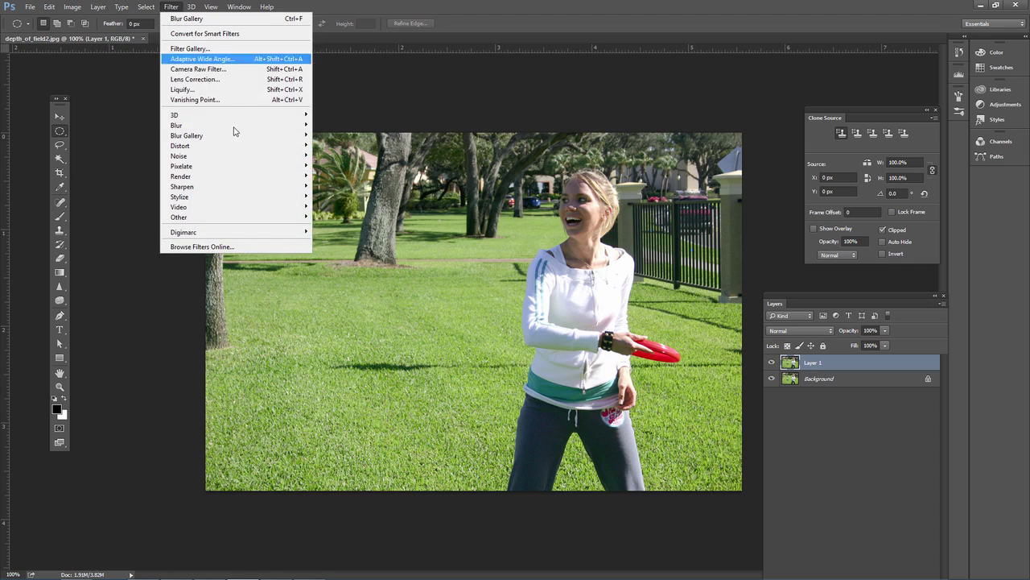
mouse_move(235, 126)
click(339, 165)
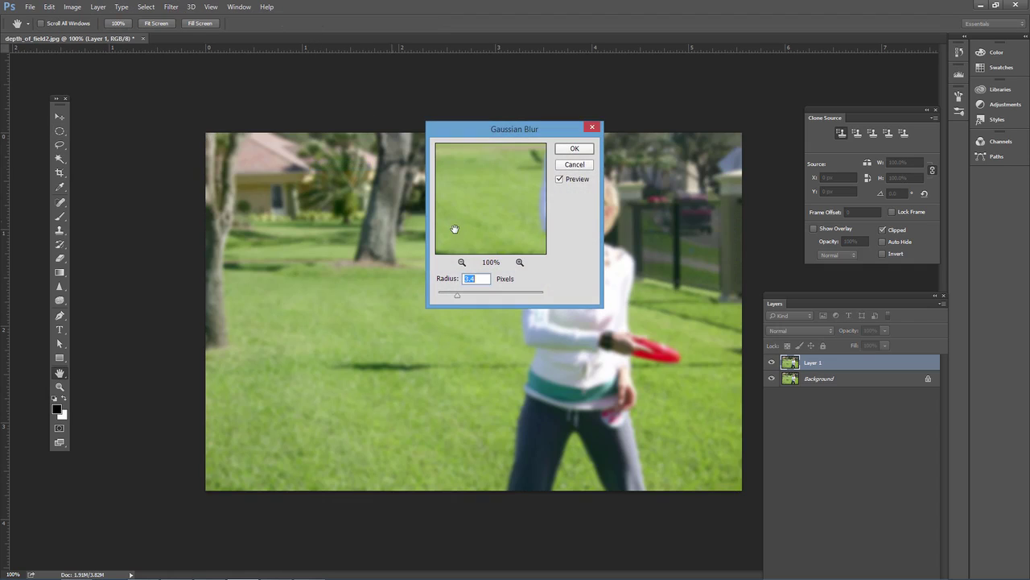
drag(513, 136, 232, 137)
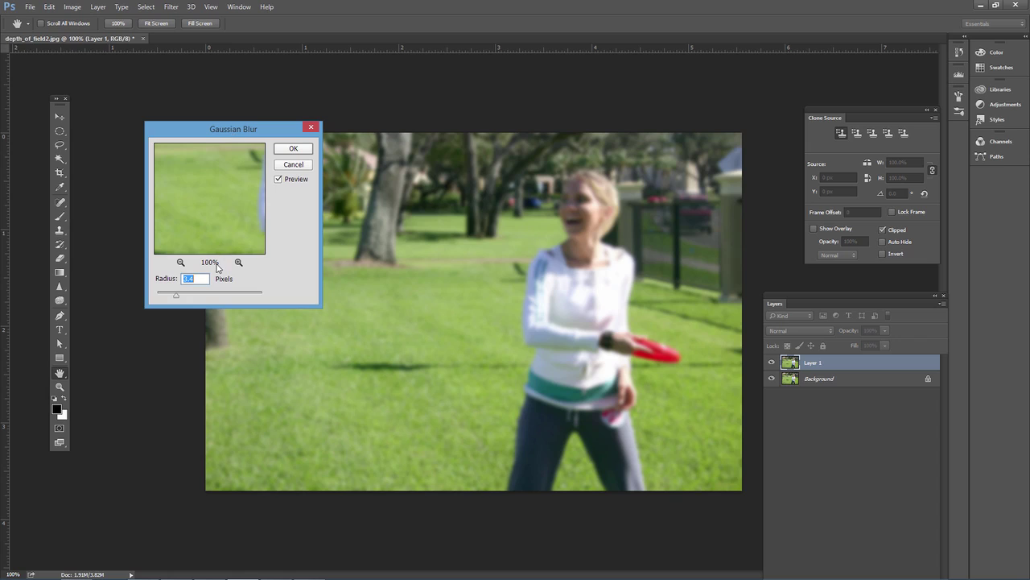
drag(176, 295, 187, 295)
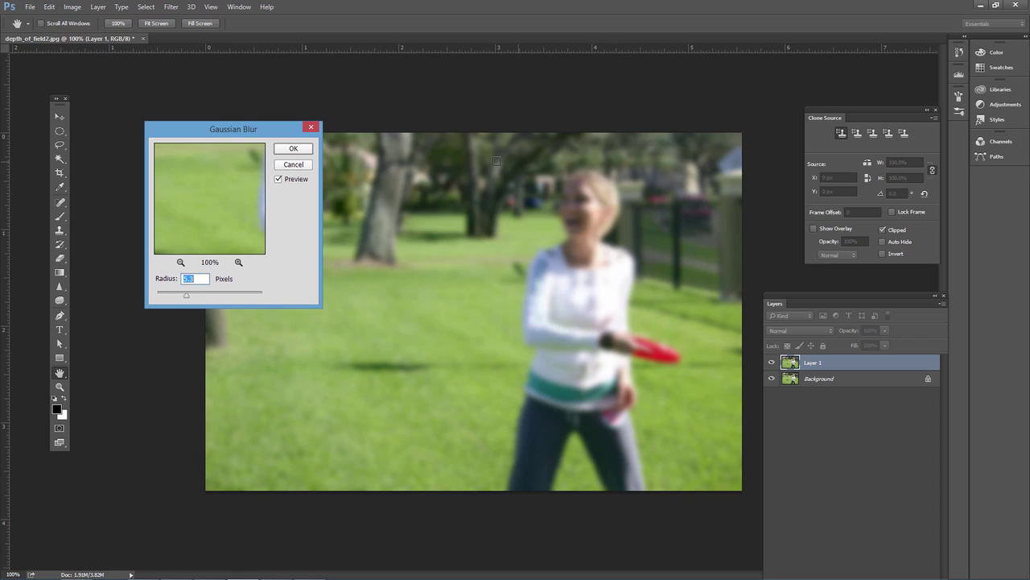
drag(188, 297, 184, 300)
click(293, 148)
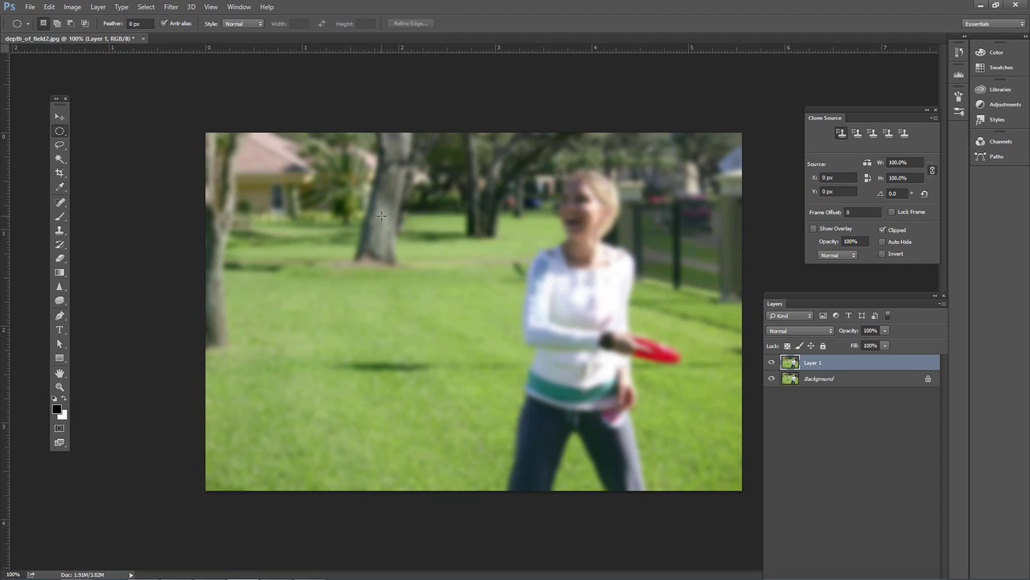
Rename the upper layer "blurred layer" and turn the Background into an unlocked layer named "original layer"
double_click(813, 363)
text(blurred layer)
key(Return)
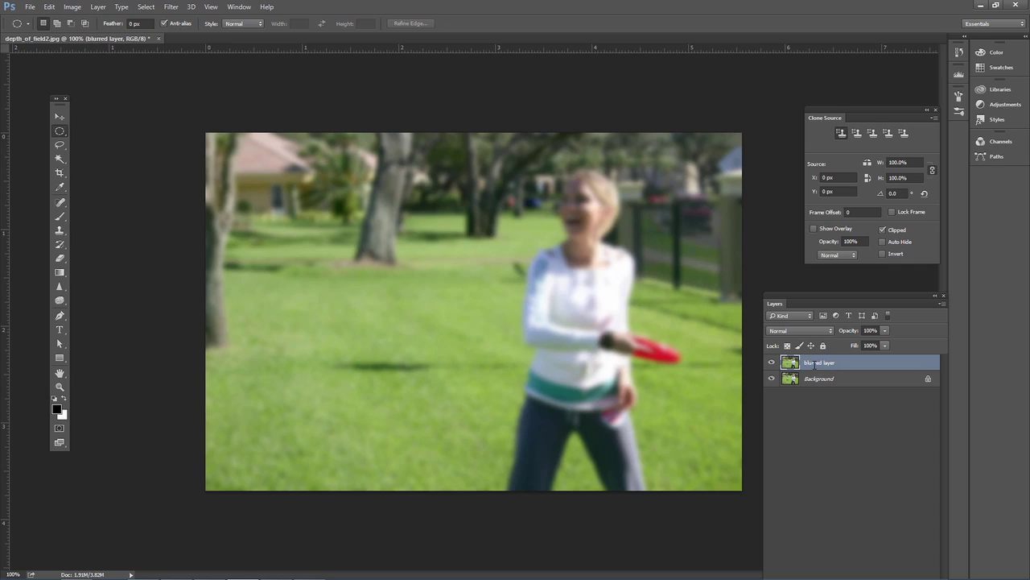
double_click(792, 380)
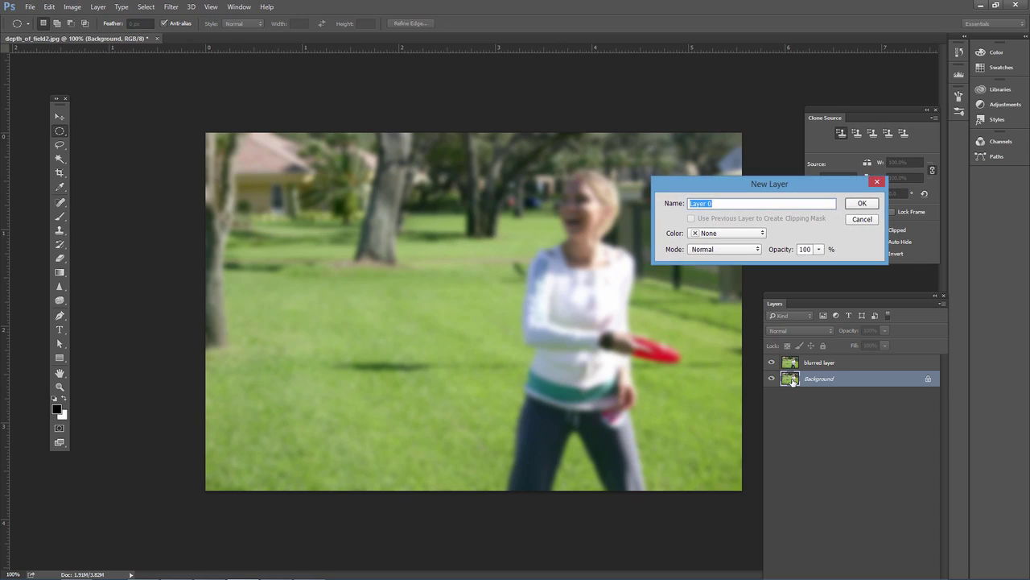
text(original layer)
key(Return)
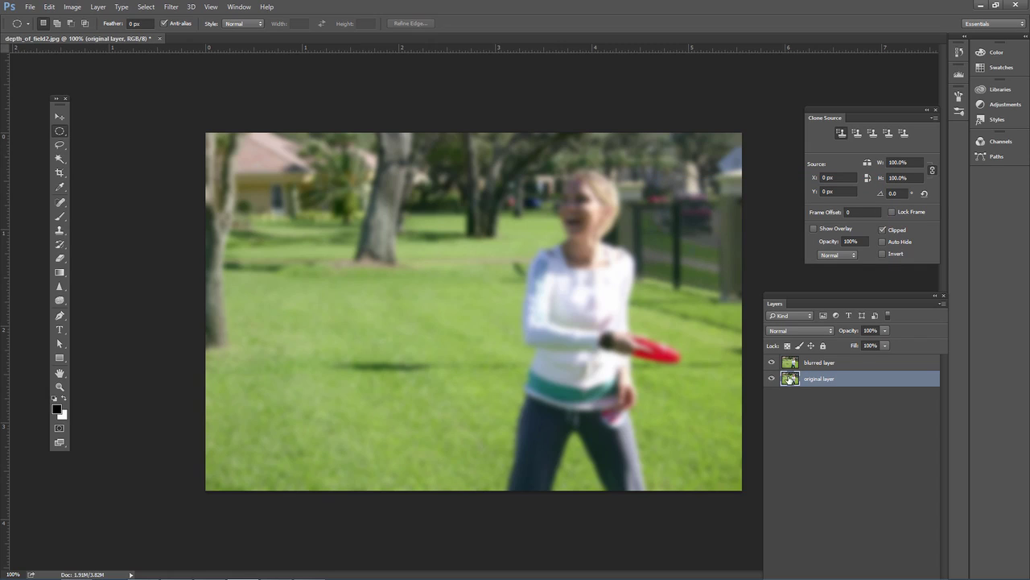
Move the original layer above the blurred layer and add a white layer mask to it
click(799, 363)
click(792, 380)
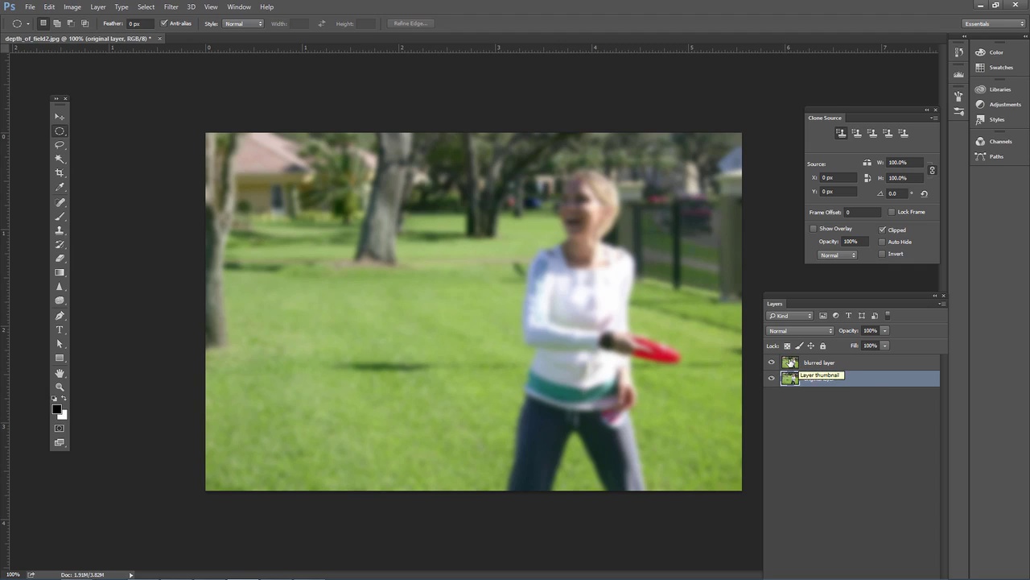
click(790, 362)
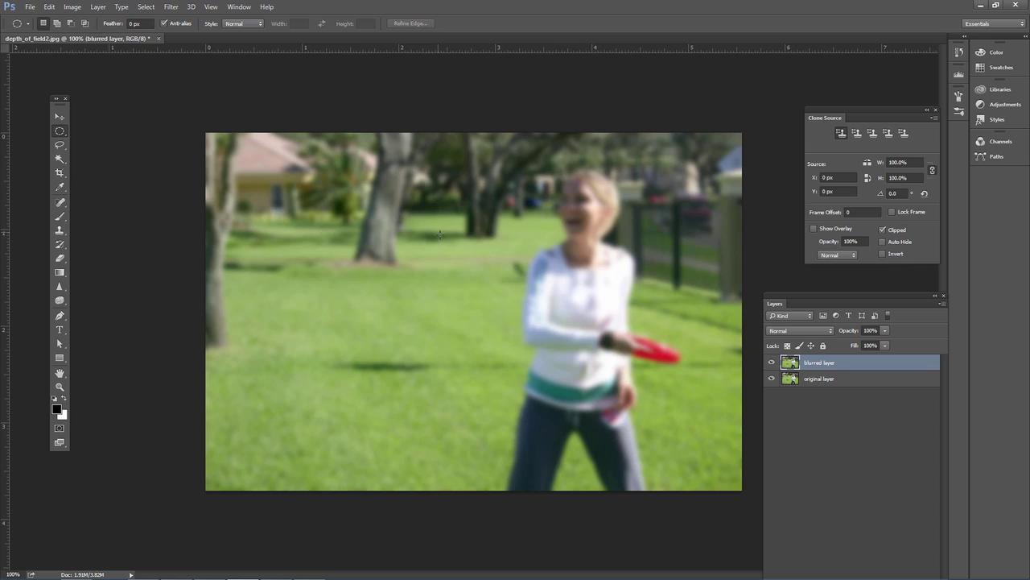
drag(830, 380, 833, 361)
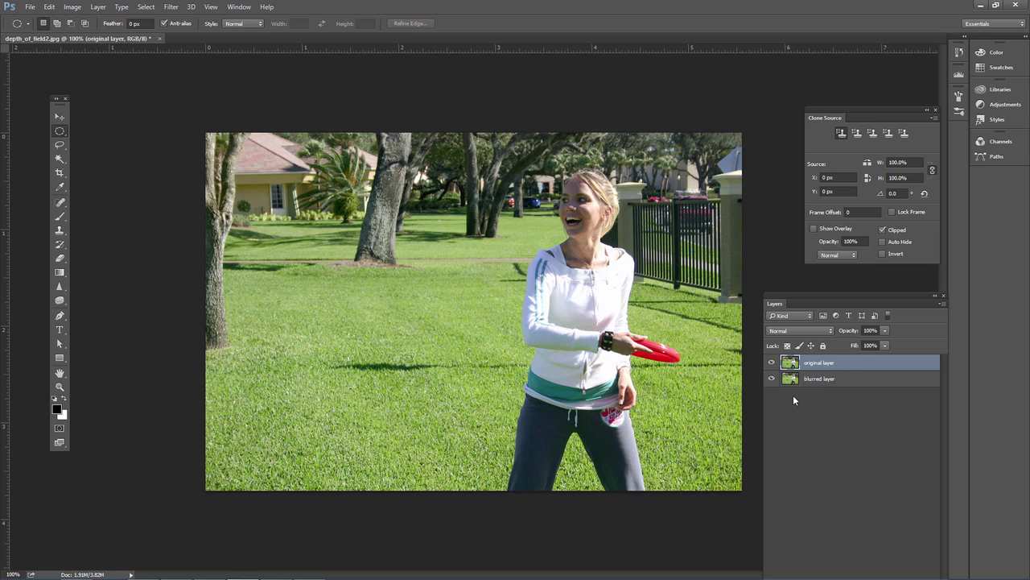
drag(797, 296, 789, 150)
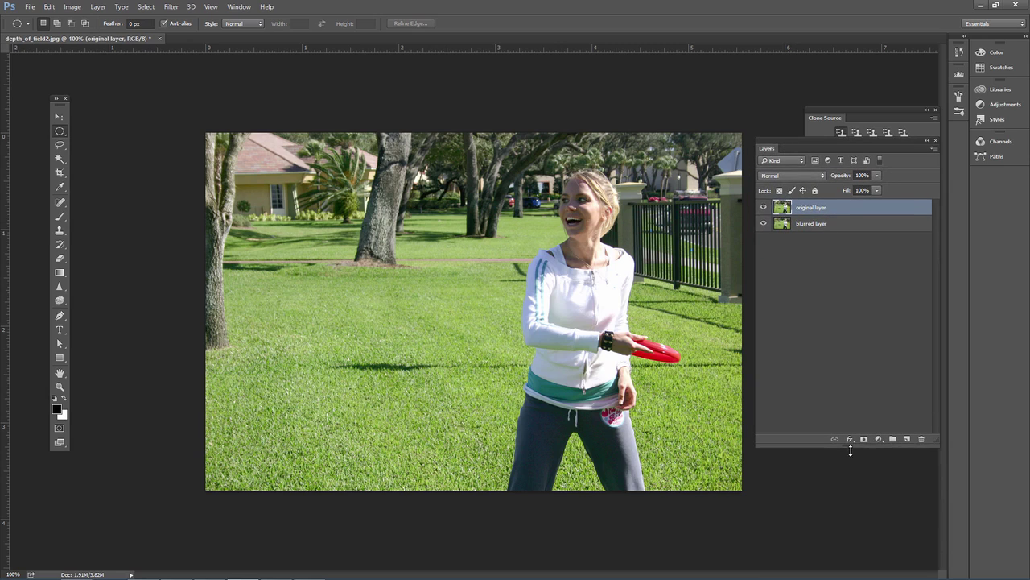
click(863, 439)
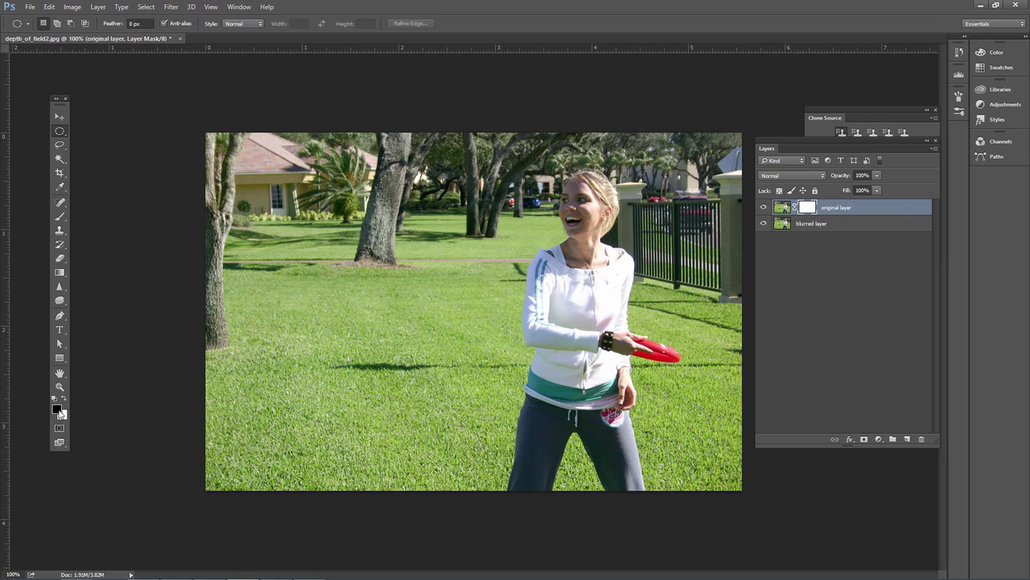
Paint the mask black over the background on both sides of the woman with a 150 px brush at 0% hardness
key(x)
key(x)
click(59, 217)
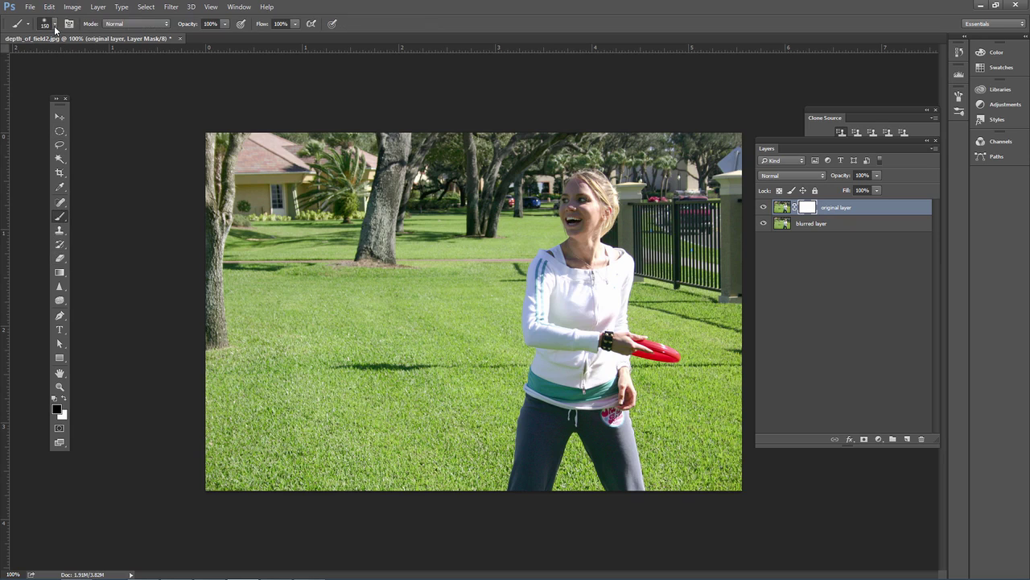
click(55, 26)
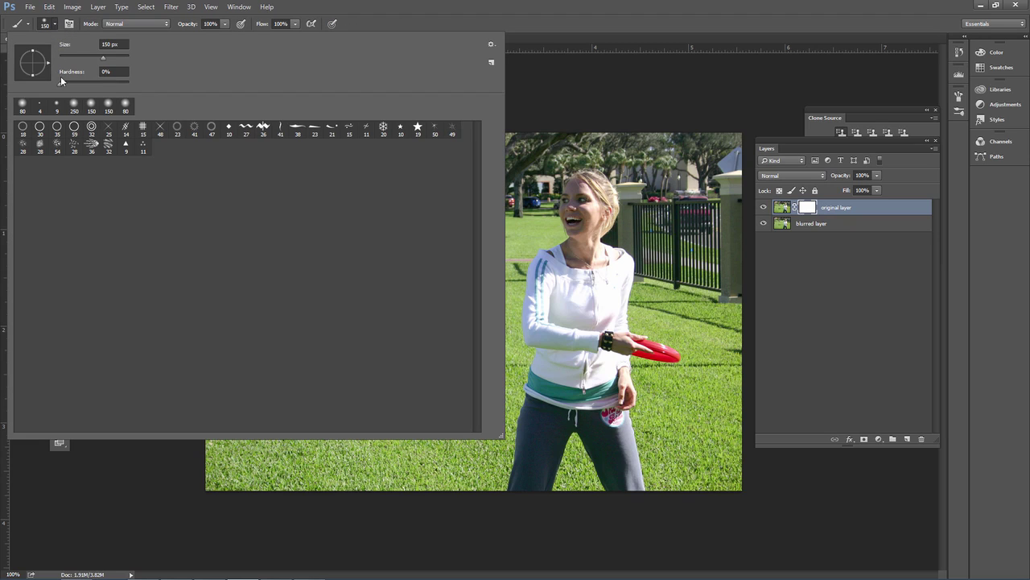
click(59, 26)
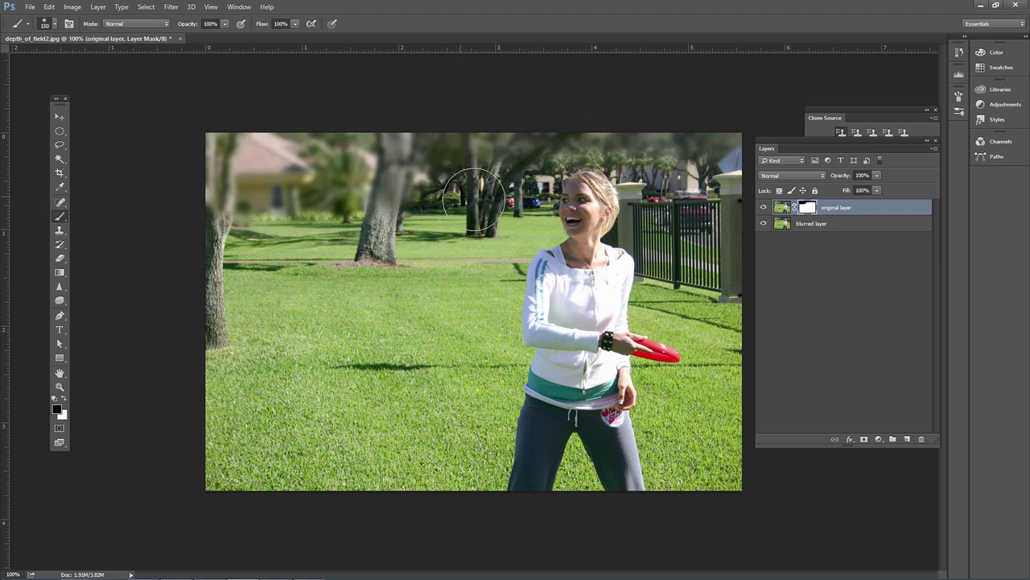
mouse_move(475, 201)
mouse_down()
mouse_move(509, 167)
mouse_move(400, 205)
mouse_move(205, 213)
mouse_move(257, 239)
mouse_move(251, 259)
mouse_move(218, 284)
mouse_move(231, 318)
mouse_move(227, 347)
mouse_move(269, 363)
mouse_move(256, 351)
mouse_move(404, 324)
mouse_move(328, 309)
mouse_move(341, 266)
mouse_move(391, 241)
mouse_move(486, 275)
mouse_move(466, 307)
mouse_move(401, 339)
mouse_move(431, 360)
mouse_move(217, 372)
mouse_move(467, 358)
mouse_move(481, 348)
mouse_move(492, 259)
mouse_move(531, 190)
mouse_up()
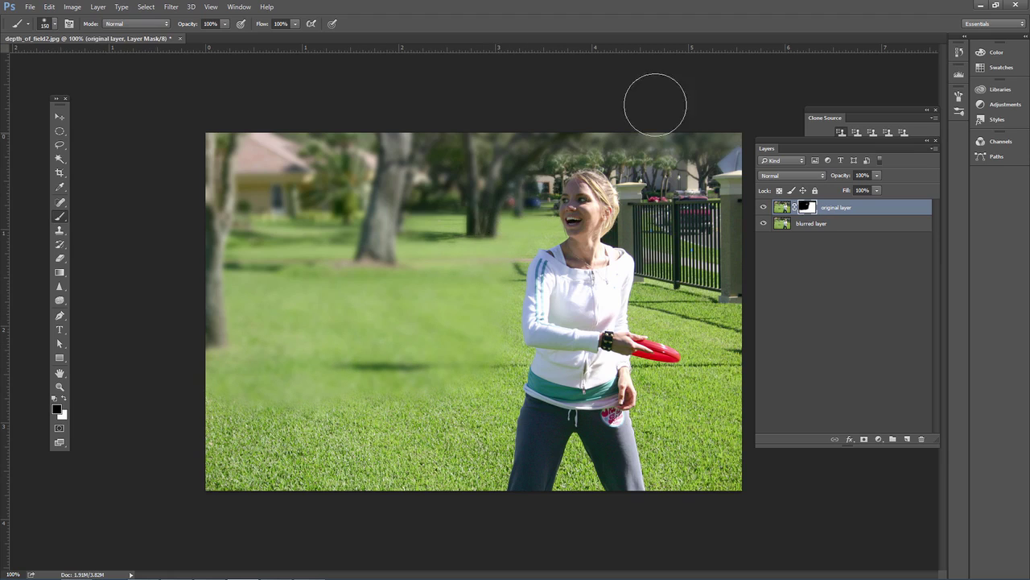
mouse_move(664, 161)
mouse_down()
mouse_move(669, 306)
mouse_move(730, 333)
mouse_move(735, 354)
mouse_move(729, 208)
mouse_move(691, 227)
mouse_move(716, 115)
mouse_move(697, 166)
mouse_move(701, 144)
mouse_move(651, 160)
mouse_move(619, 138)
mouse_move(574, 133)
mouse_move(528, 166)
mouse_move(510, 205)
mouse_move(406, 189)
mouse_move(442, 184)
mouse_move(410, 207)
mouse_up()
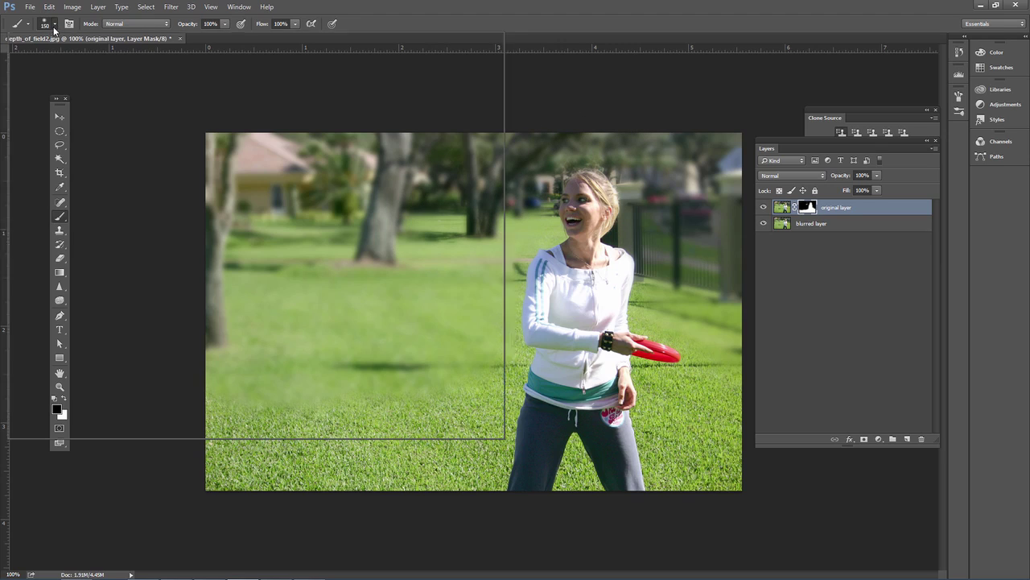
Set the brush hardness to 100% and shrink the brush to 30 px for work near the woman's edges
click(53, 28)
key(Tab)
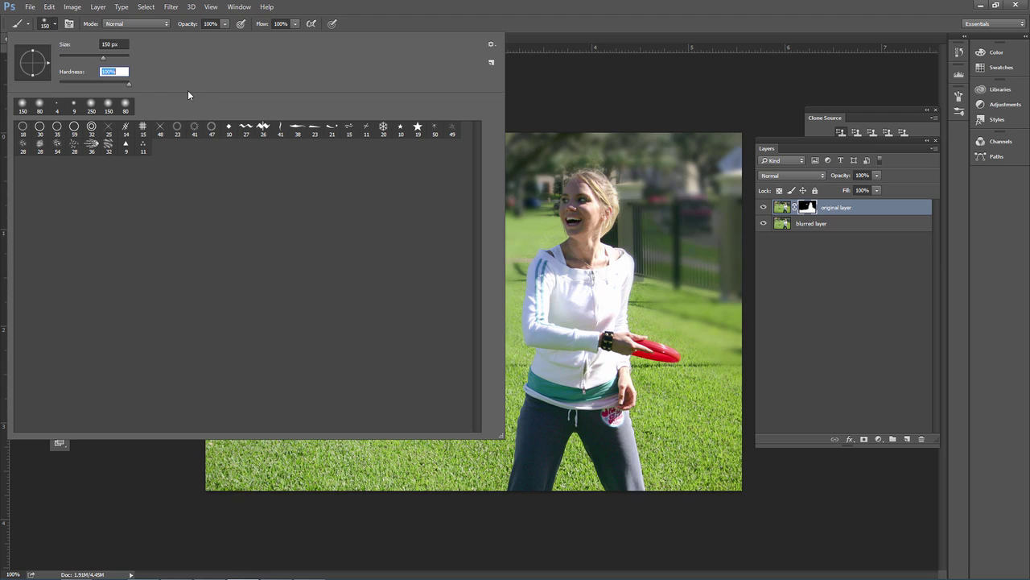
click(55, 25)
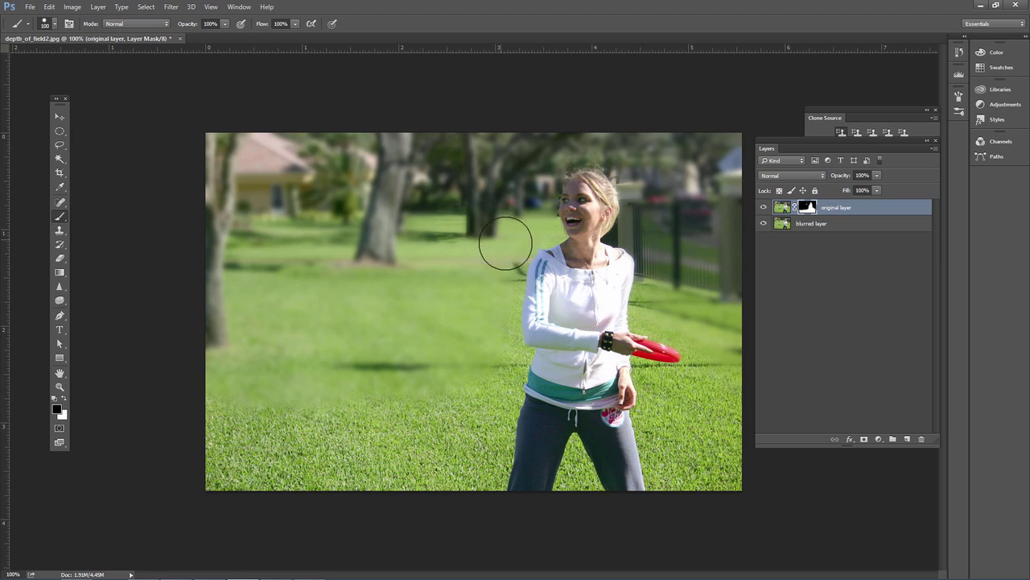
key(bracketleft)
key(bracketleft)
key(bracketleft)
key(bracketleft)
Try a Quick Selection of the trees and grass beside the woman's face with feathering, and discard the selection
click(60, 159)
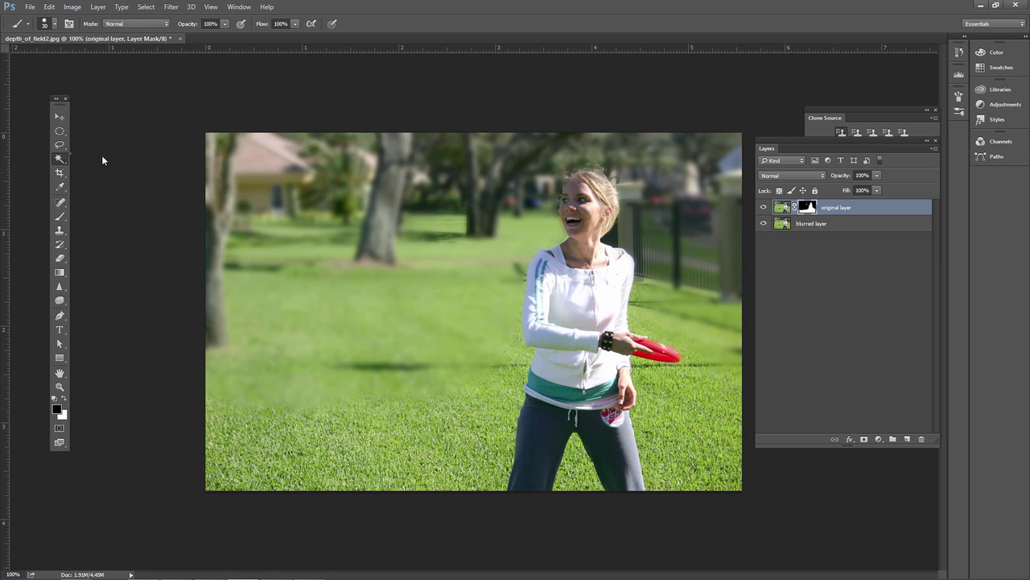
drag(488, 203, 452, 248)
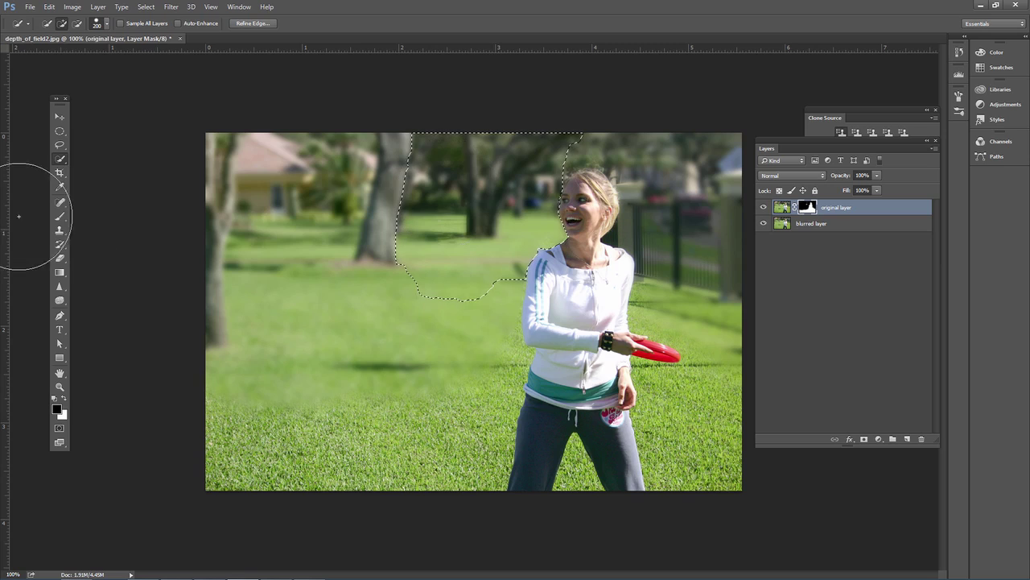
click(59, 215)
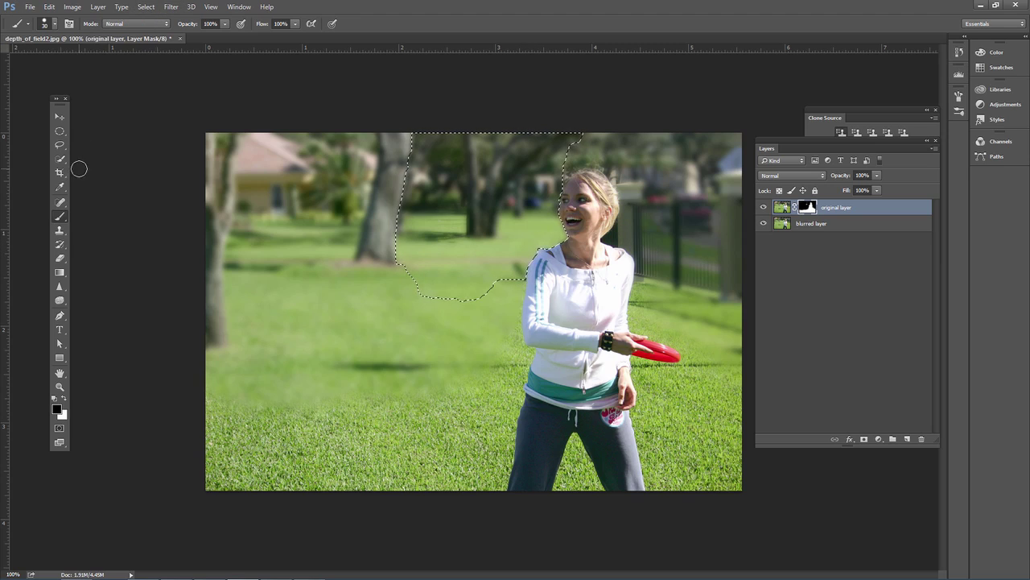
click(59, 130)
click(146, 7)
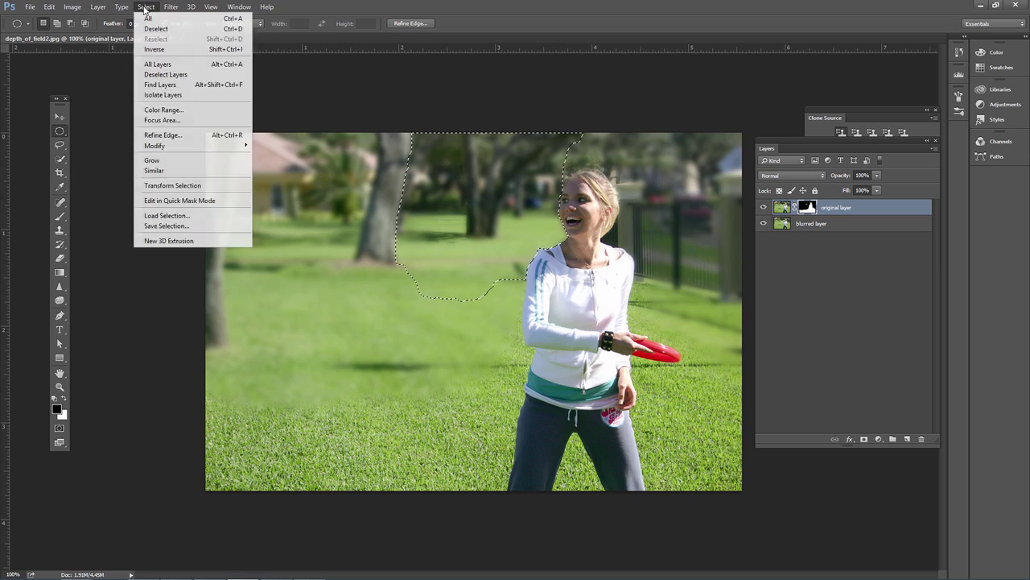
mouse_move(206, 147)
click(288, 186)
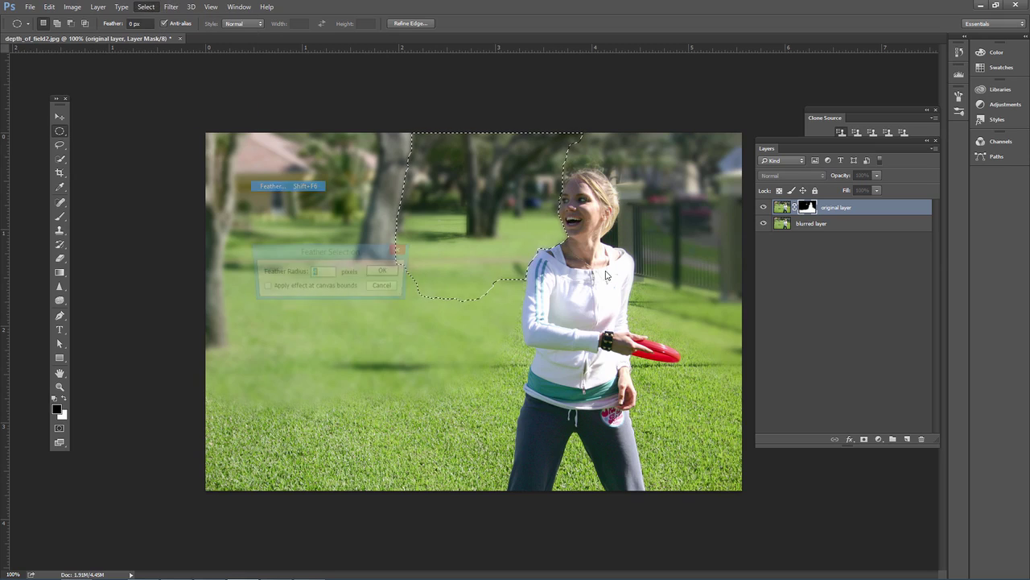
click(382, 287)
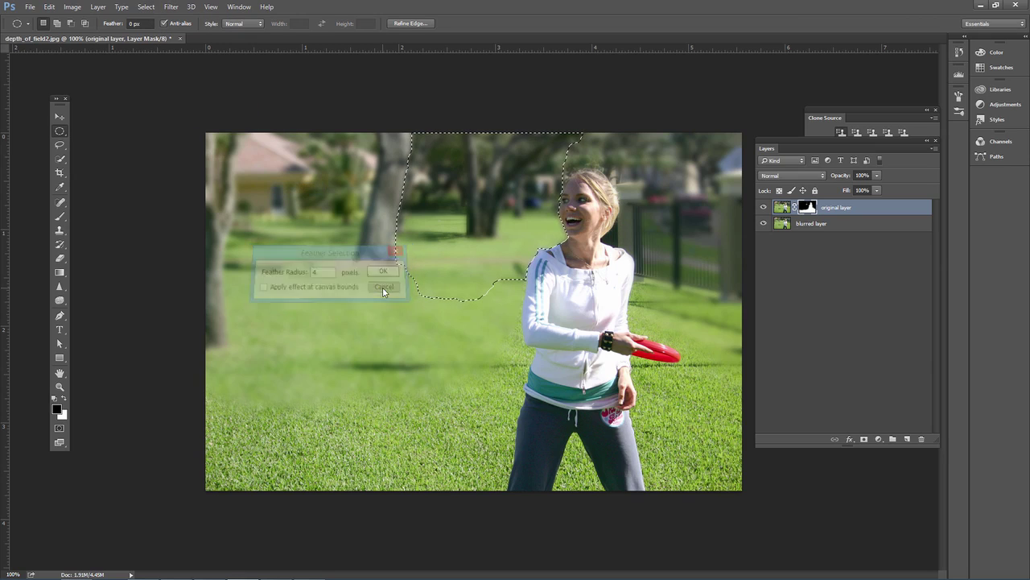
key(ctrl+d)
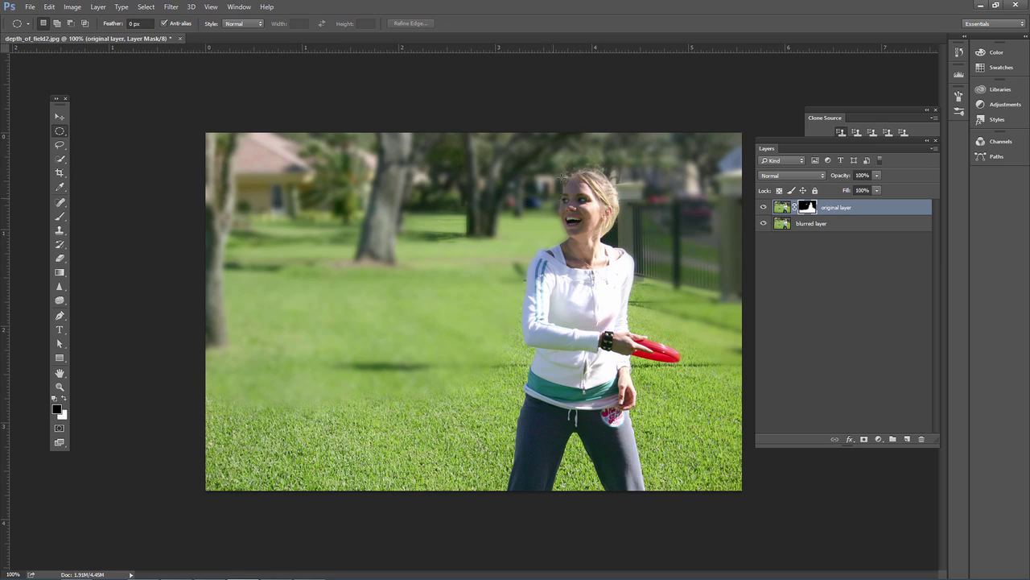
Paint the mask black along the woman's head, shoulders and arm with a small brush, and switch to a softer 30 px brush
click(60, 217)
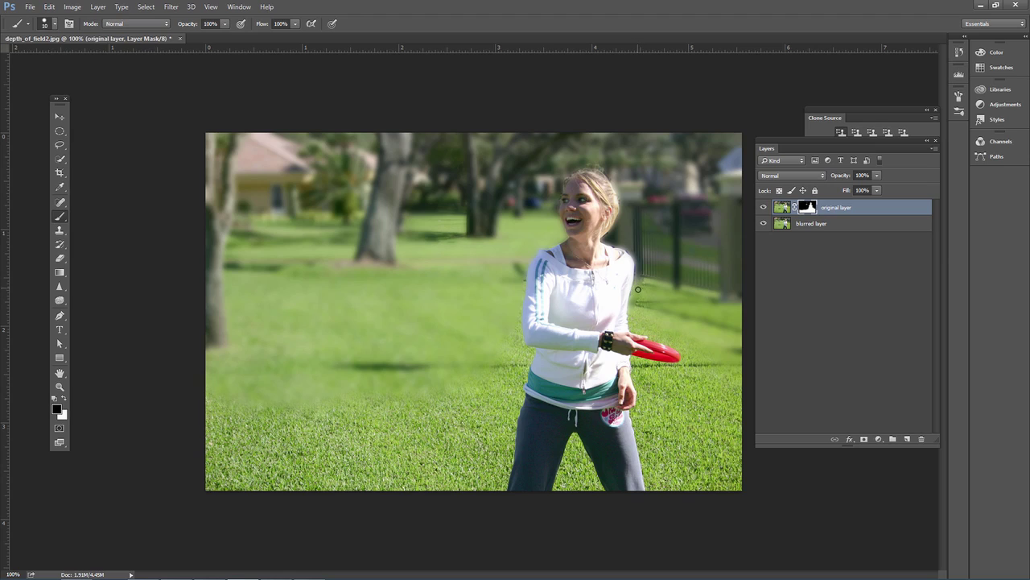
key(bracketright)
key(bracketright)
click(51, 23)
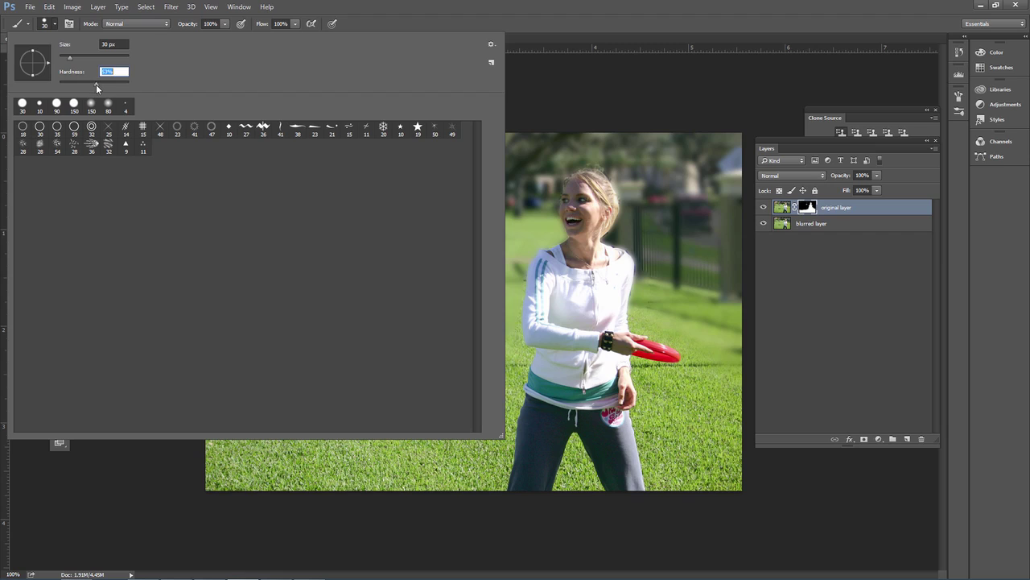
drag(96, 84, 49, 58)
click(57, 25)
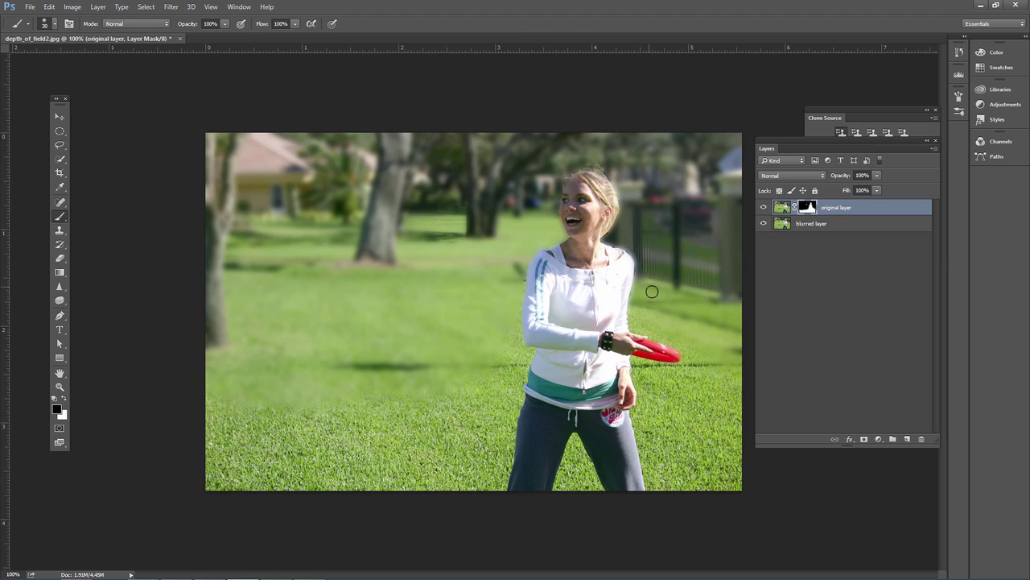
Display only the layer mask and paint its leftover light patches around the woman black with a 50 px brush
key(bracketright)
key(bracketright)
alt+click(804, 209)
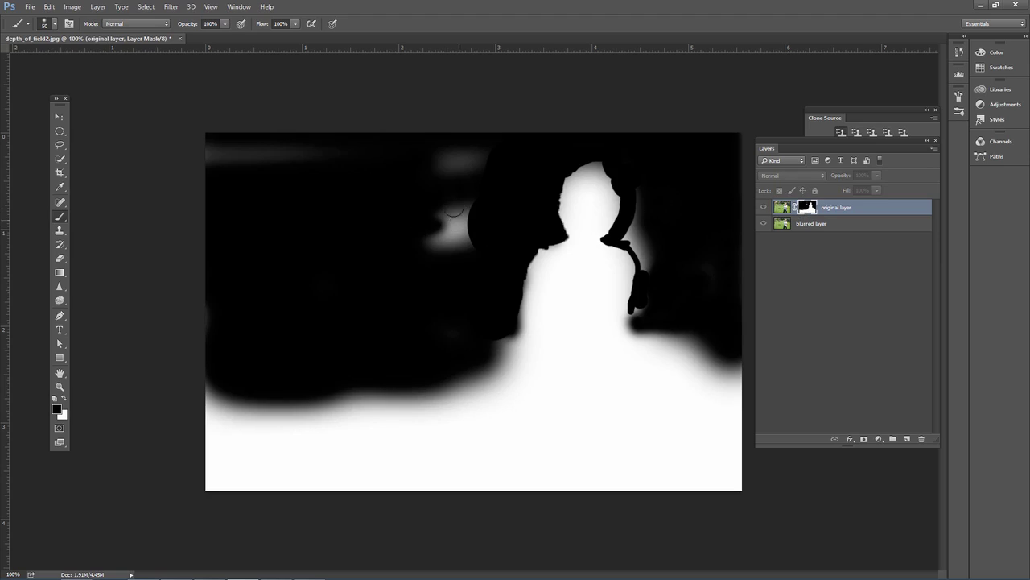
mouse_move(454, 214)
mouse_down()
mouse_move(459, 247)
mouse_move(437, 265)
mouse_move(418, 248)
mouse_move(473, 203)
mouse_move(492, 162)
mouse_move(466, 139)
mouse_move(450, 155)
mouse_move(227, 173)
mouse_move(177, 148)
mouse_up()
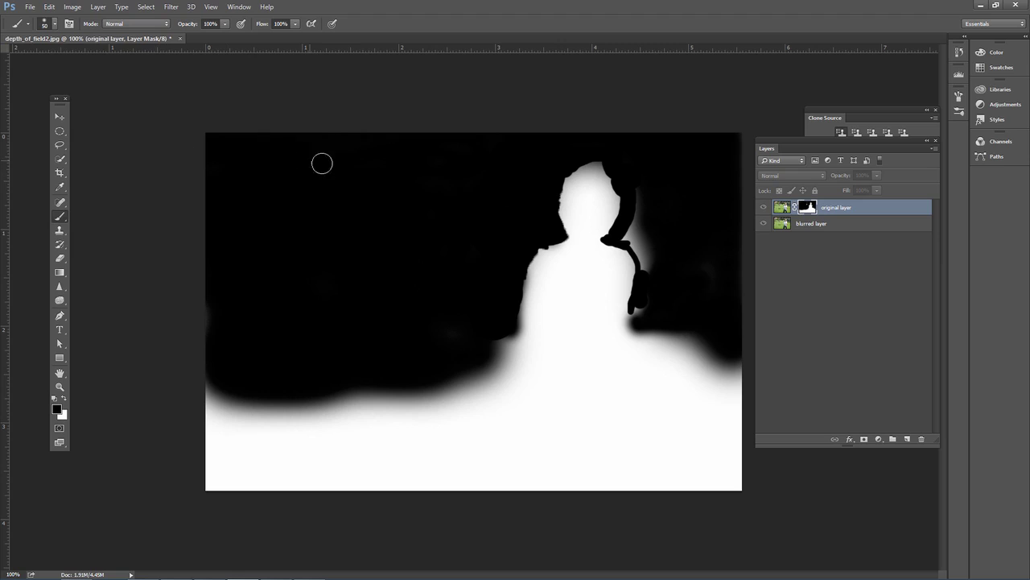
mouse_move(635, 204)
mouse_down()
mouse_move(628, 236)
mouse_move(638, 240)
mouse_move(627, 235)
mouse_move(645, 252)
mouse_move(650, 282)
mouse_move(651, 241)
mouse_move(657, 315)
mouse_up()
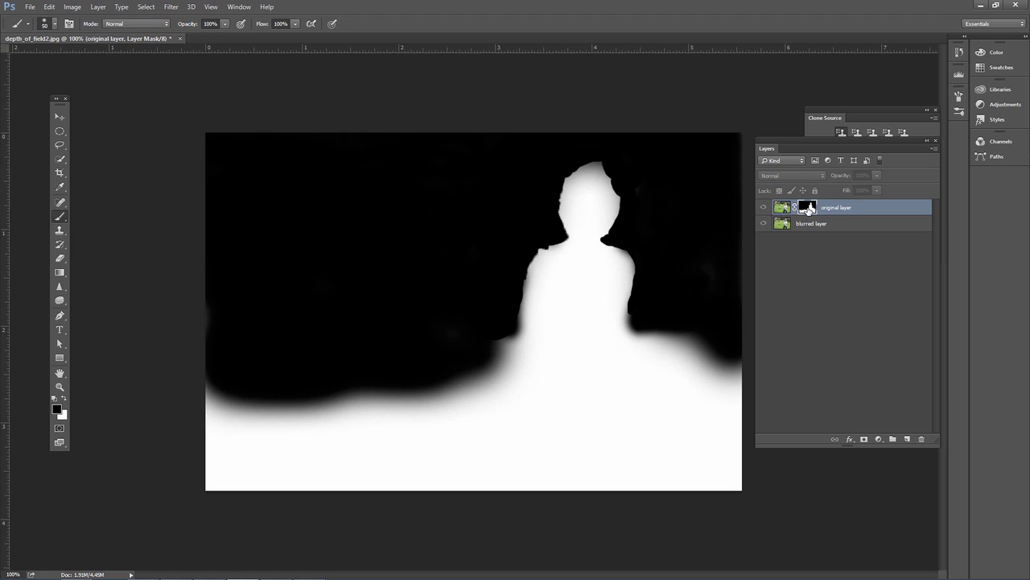
Return from the mask-only display to the photo and set the foreground color to medium gray 757575
alt+click(807, 207)
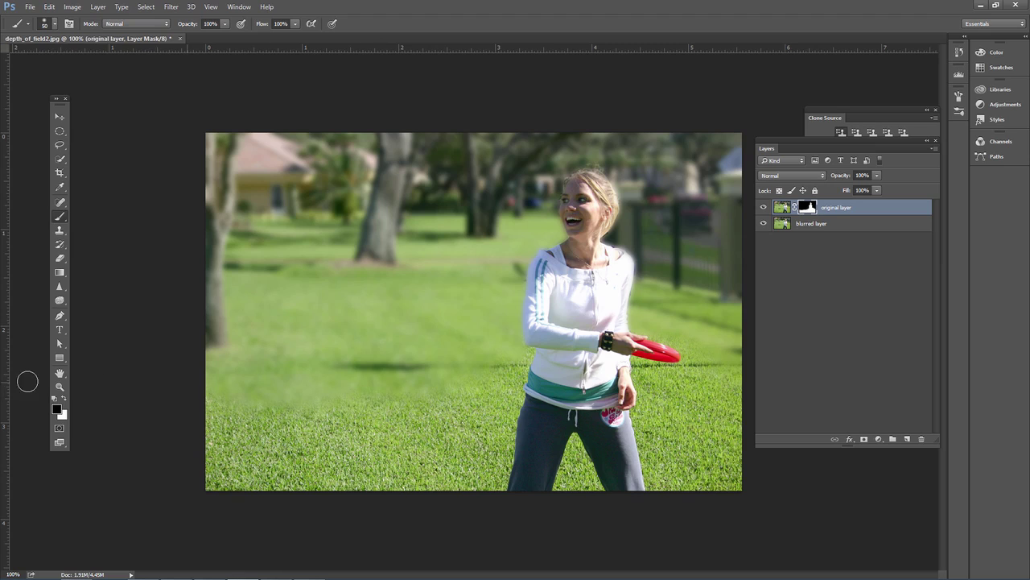
click(56, 411)
mouse_move(203, 273)
mouse_down()
mouse_move(87, 302)
mouse_move(33, 254)
mouse_move(16, 267)
mouse_move(60, 266)
mouse_move(50, 263)
mouse_up()
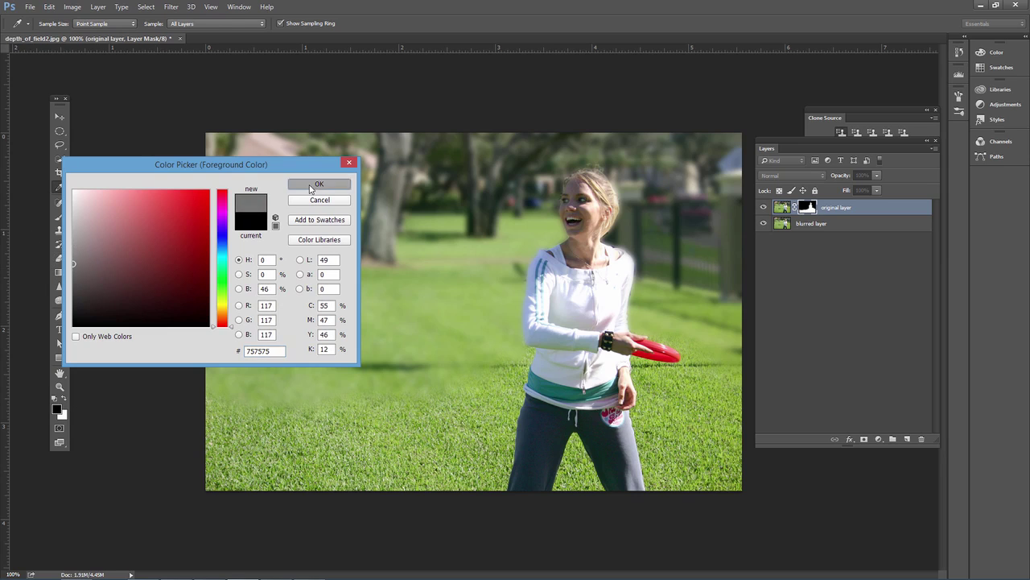
click(319, 184)
Paint the mask gray across the mid-ground grass on both sides of the woman with a 90 px brush, and inspect the mask alone
key(bracketright)
key(bracketright)
key(bracketright)
key(bracketright)
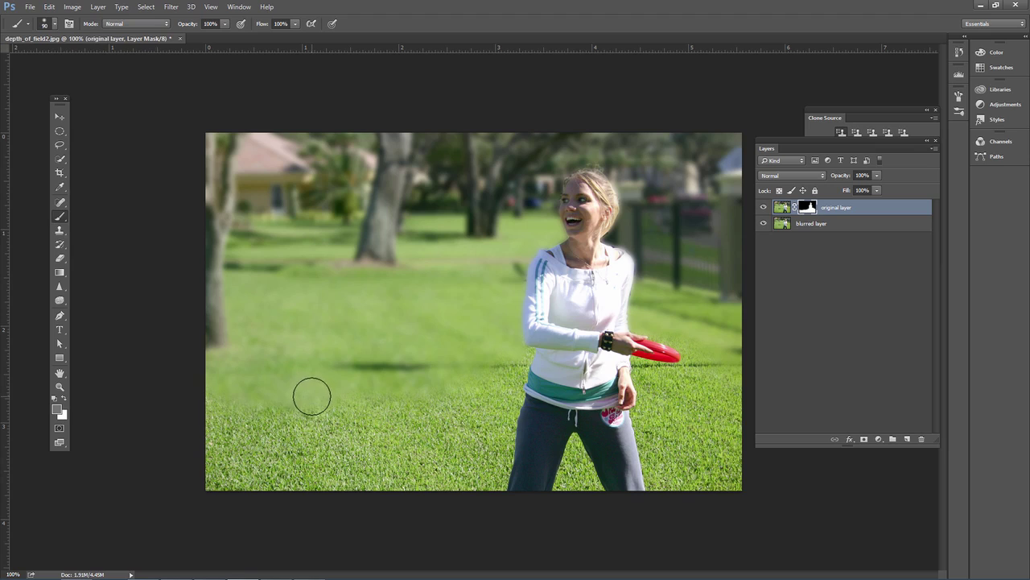
drag(231, 398, 400, 392)
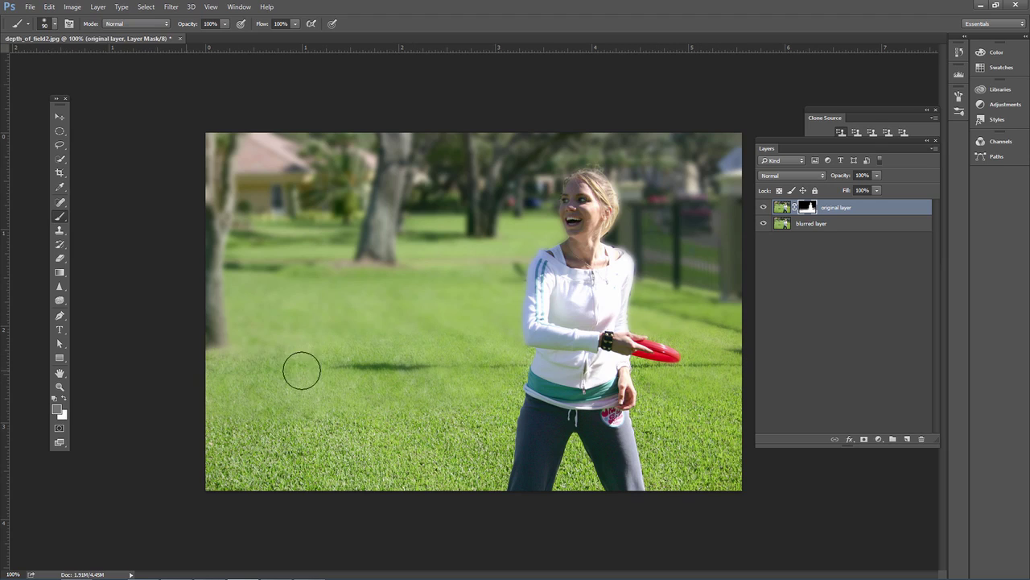
alt+click(808, 209)
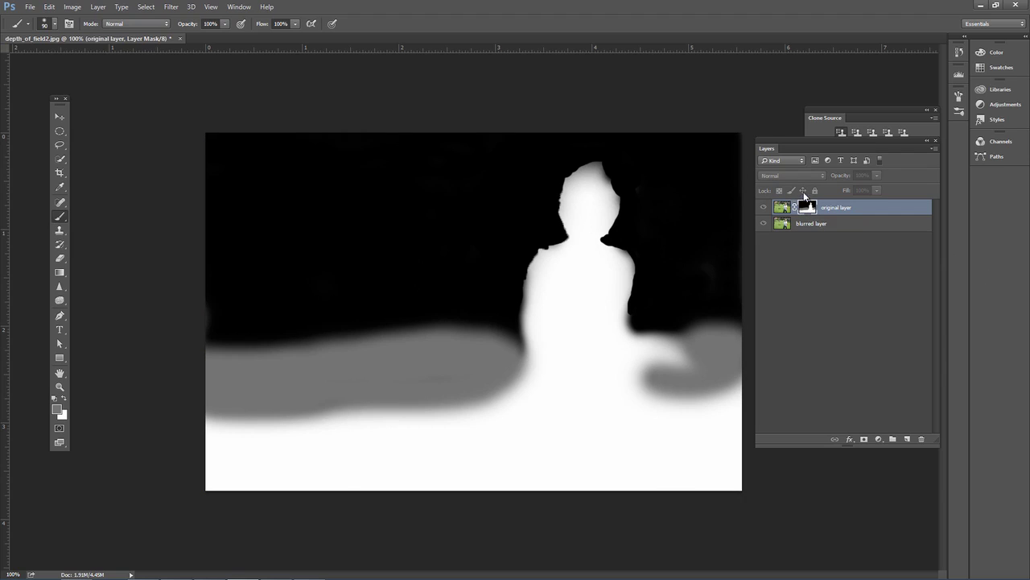
alt+click(808, 207)
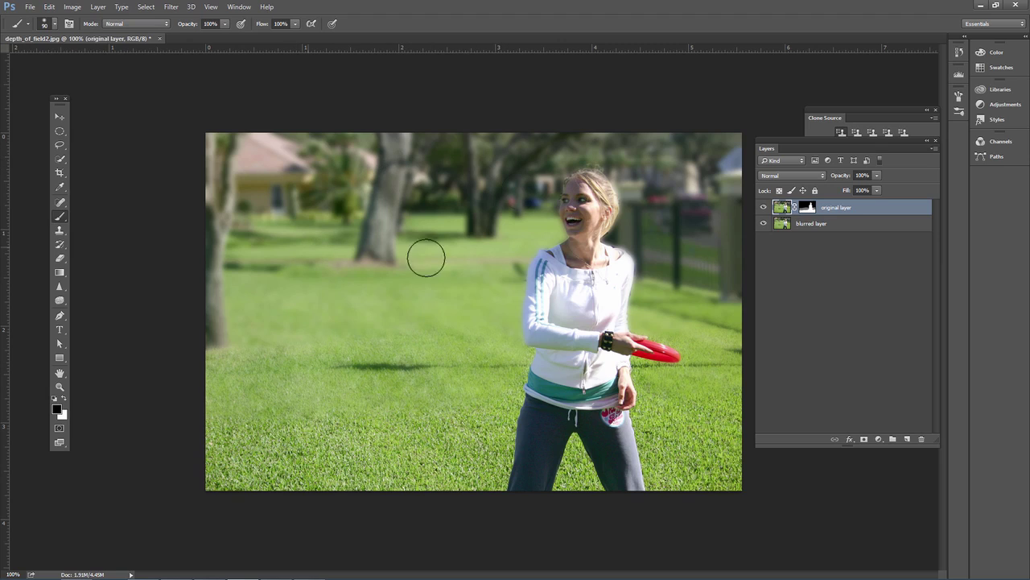
Delete the original layer's mask without applying it and add a new blank layer mask
click(813, 229)
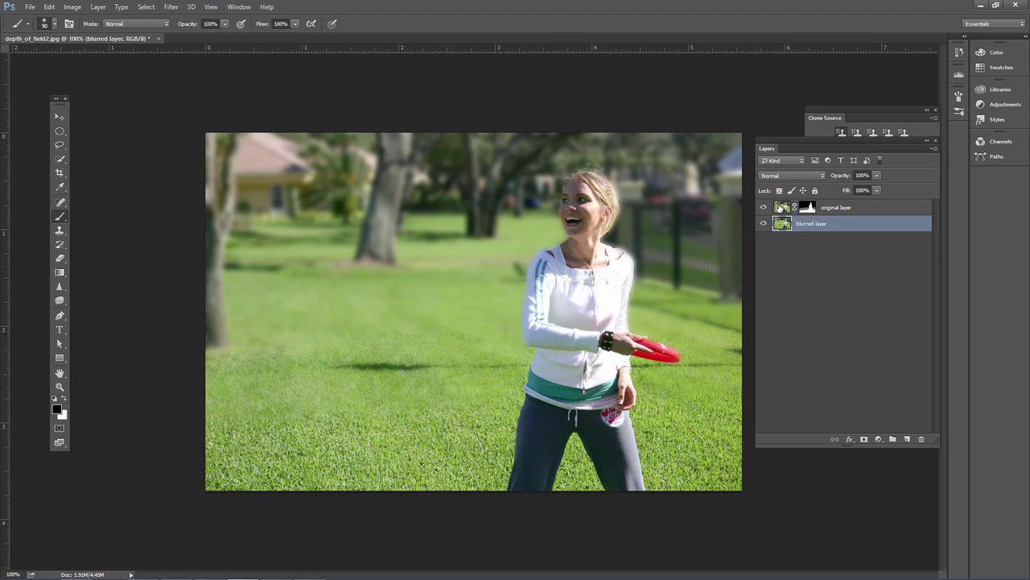
click(781, 207)
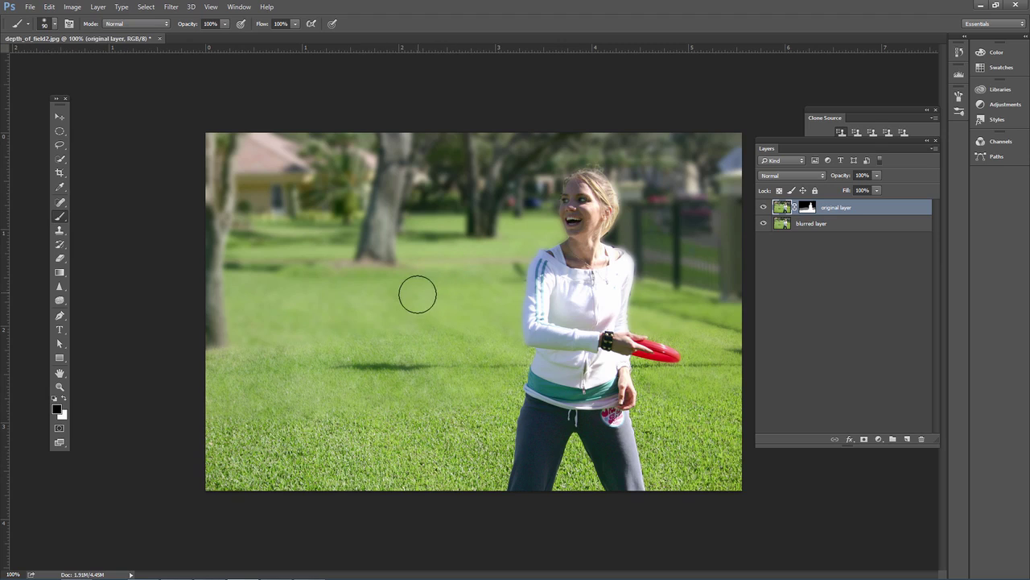
click(807, 210)
key(g)
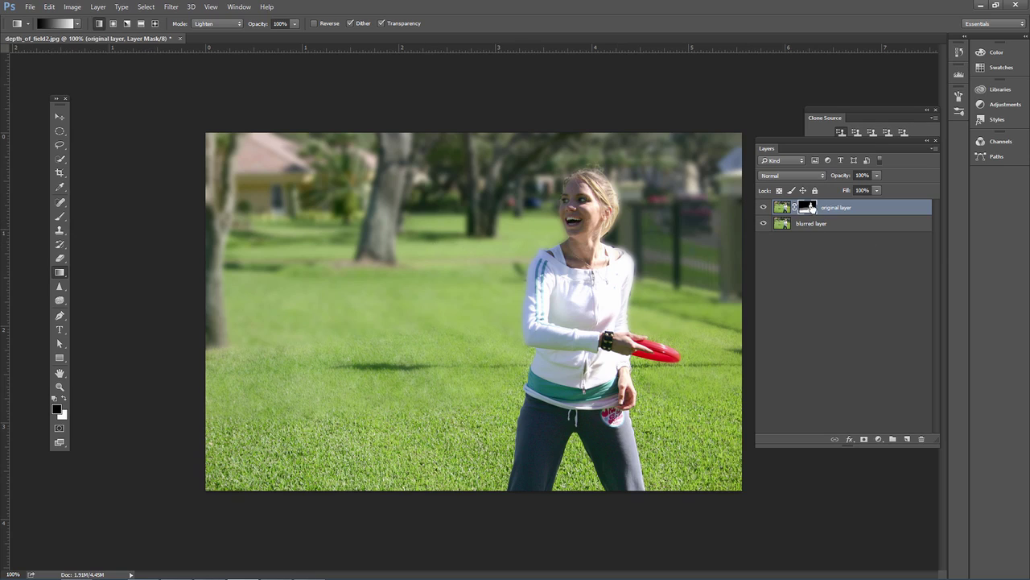
drag(810, 207, 922, 439)
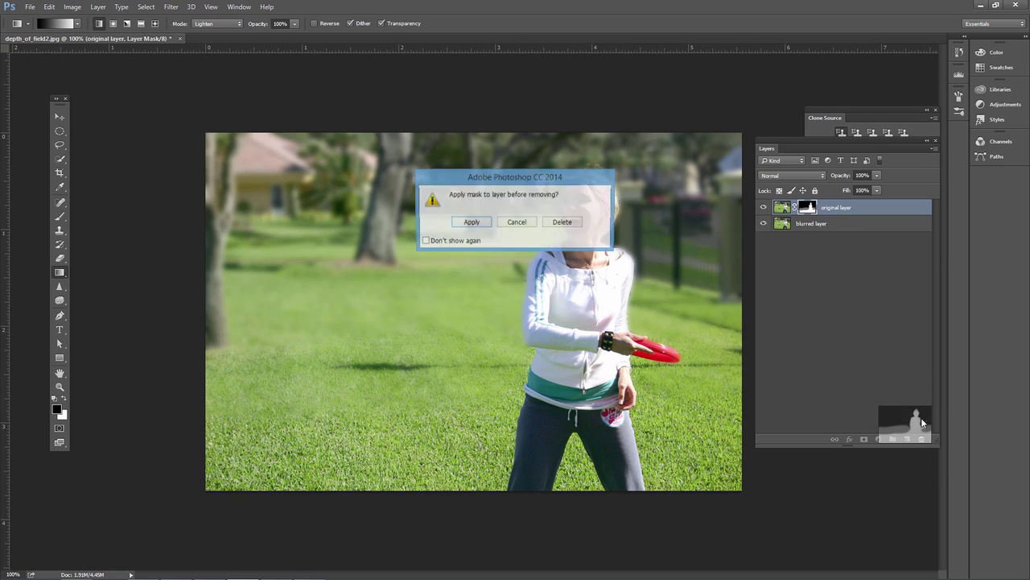
click(563, 226)
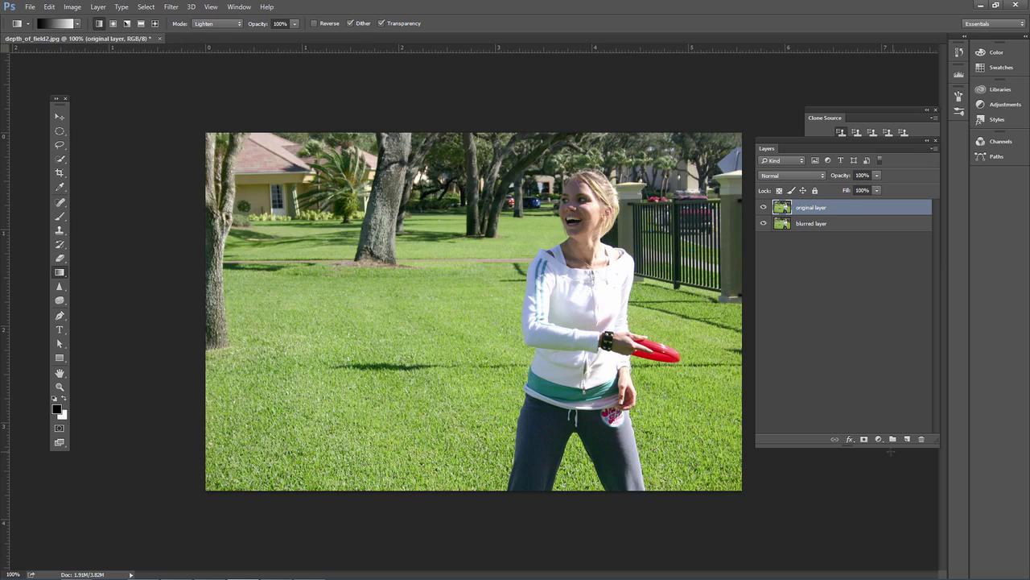
click(864, 440)
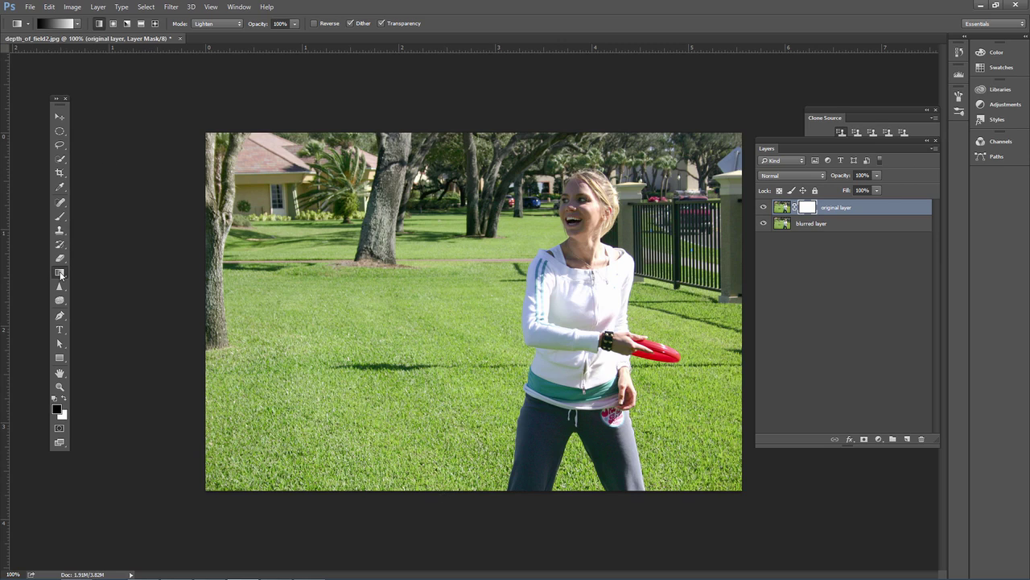
Set the Gradient tool's blend mode to Normal, keeping the linear black-to-white gradient
drag(61, 275, 92, 276)
click(77, 24)
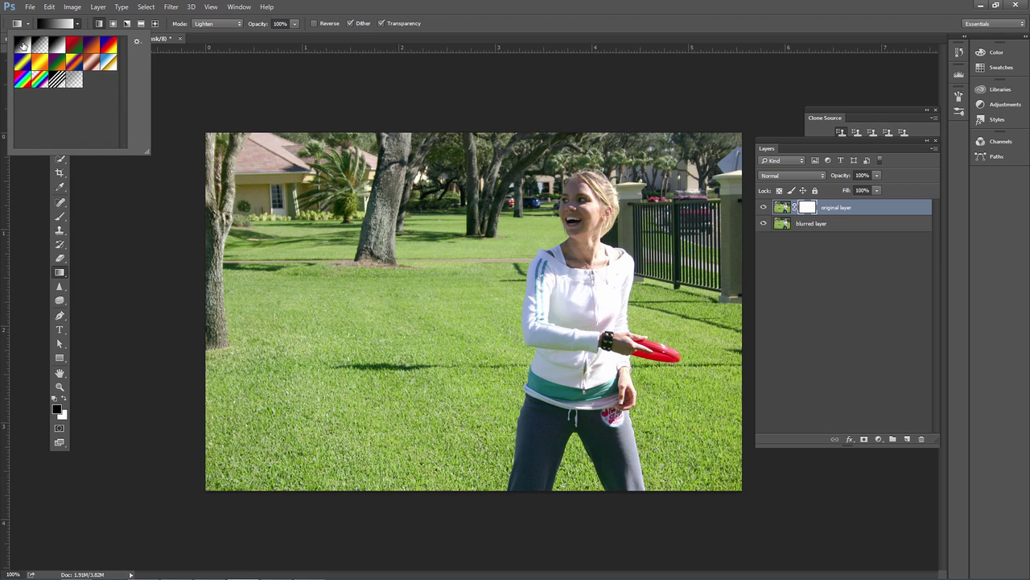
click(79, 25)
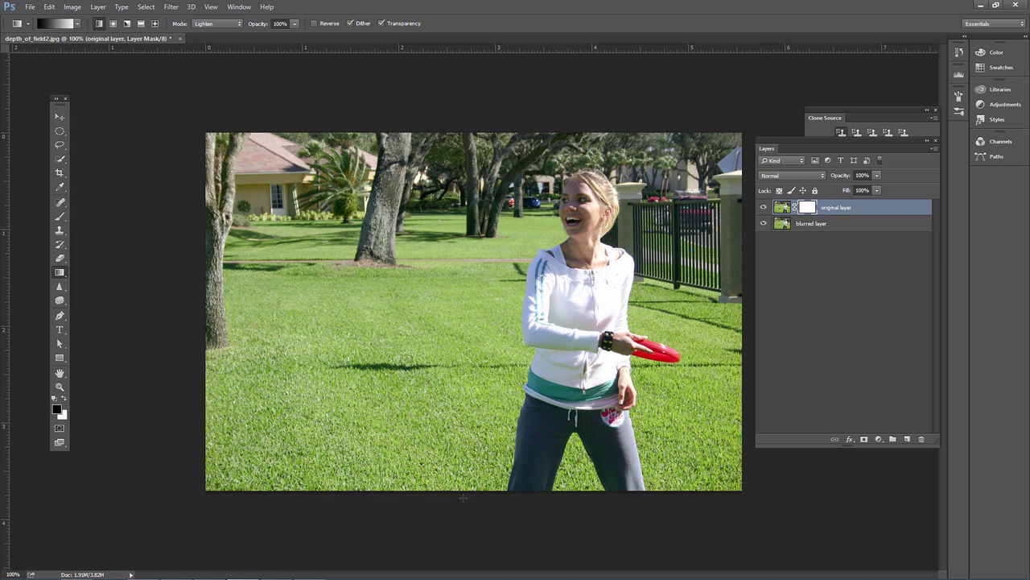
click(228, 24)
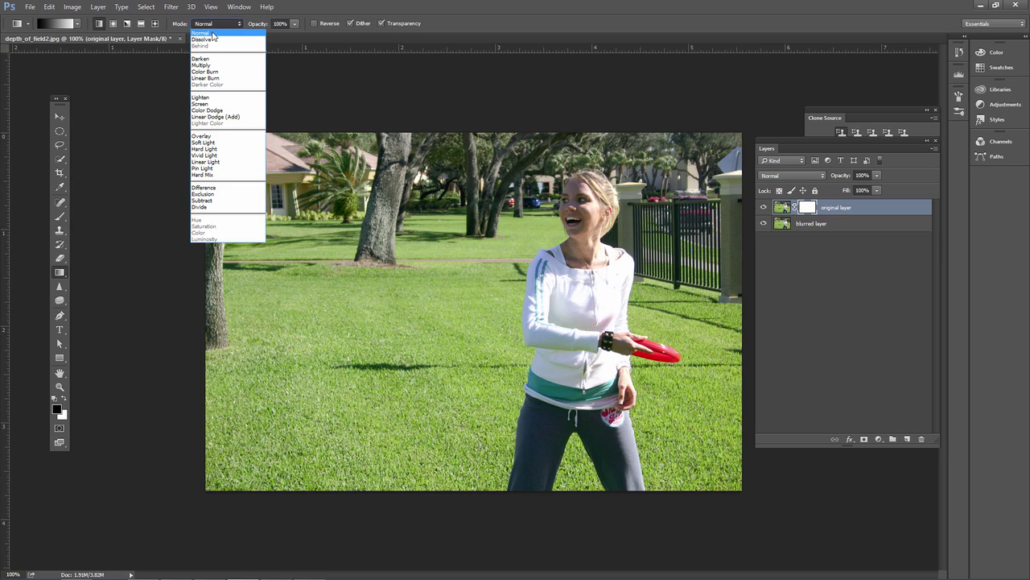
click(230, 25)
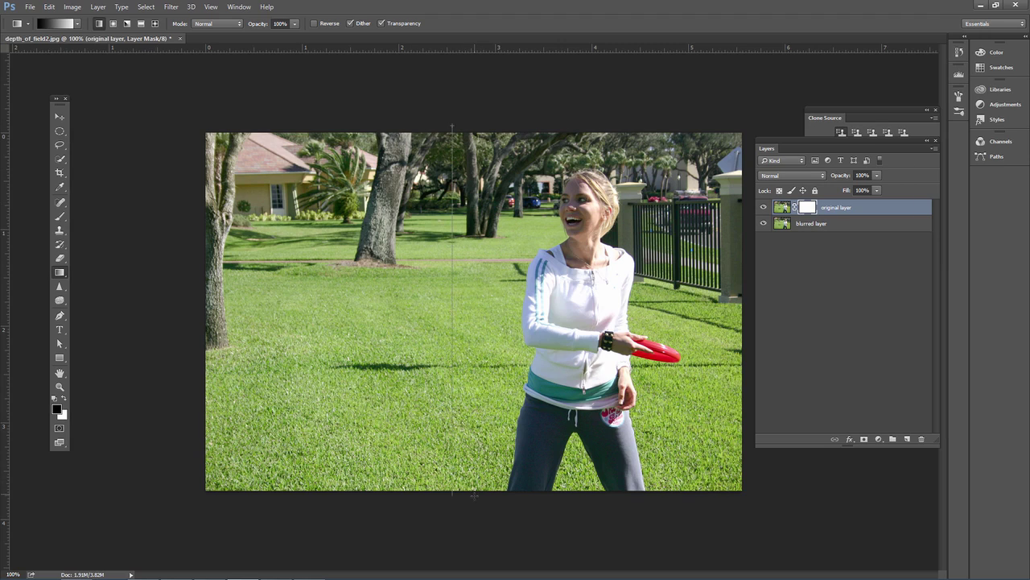
Draw a vertical black-to-white gradient on the mask from just above the photo to below its lower edge
drag(451, 493, 452, 493)
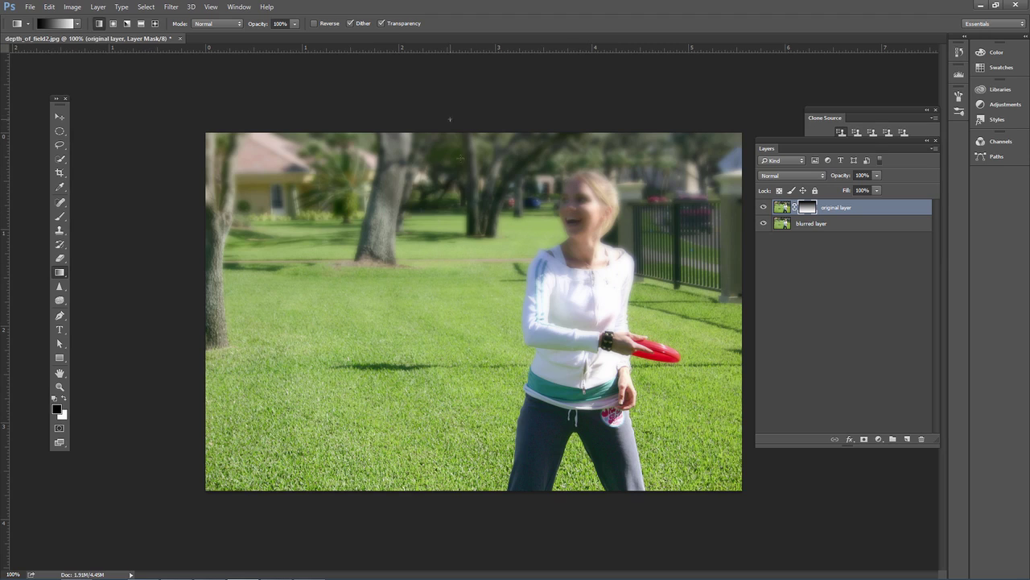
drag(450, 119, 449, 562)
drag(457, 383, 457, 568)
Swap the foreground color to white and paint the mask over the woman's head and upper body with the 90 px brush
click(64, 398)
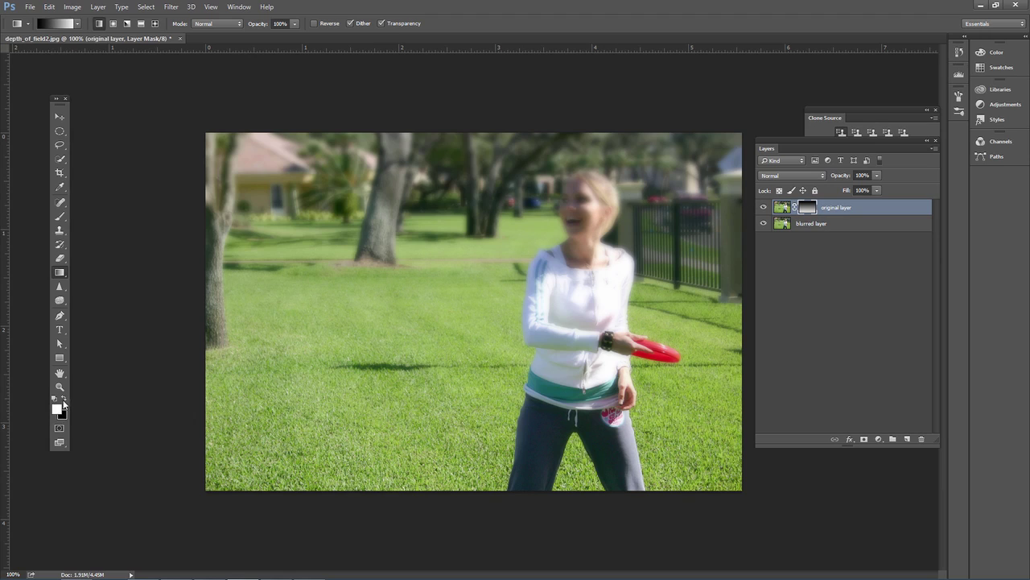
click(59, 216)
mouse_move(586, 232)
mouse_down()
mouse_move(586, 188)
mouse_move(580, 251)
mouse_move(554, 269)
mouse_move(589, 260)
mouse_move(616, 269)
mouse_move(604, 336)
mouse_move(572, 281)
mouse_move(562, 305)
mouse_move(549, 299)
mouse_move(551, 273)
mouse_move(550, 341)
mouse_move(621, 333)
mouse_move(584, 375)
mouse_move(587, 393)
mouse_move(566, 328)
mouse_move(581, 336)
mouse_move(594, 235)
mouse_up()
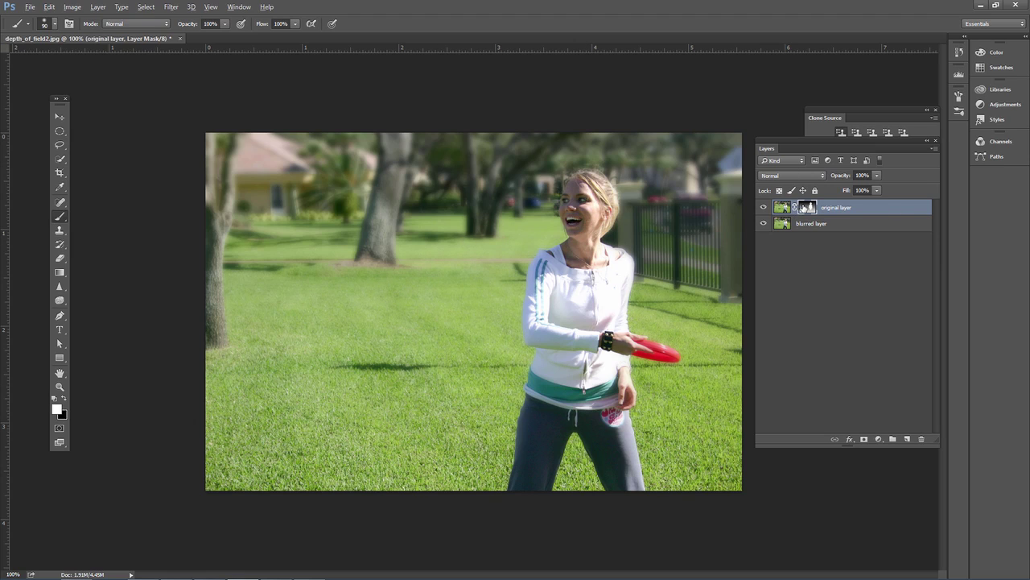
Paint the mask white over the foreground grass and the woman's legs, checking the mask on its own
alt+click(806, 208)
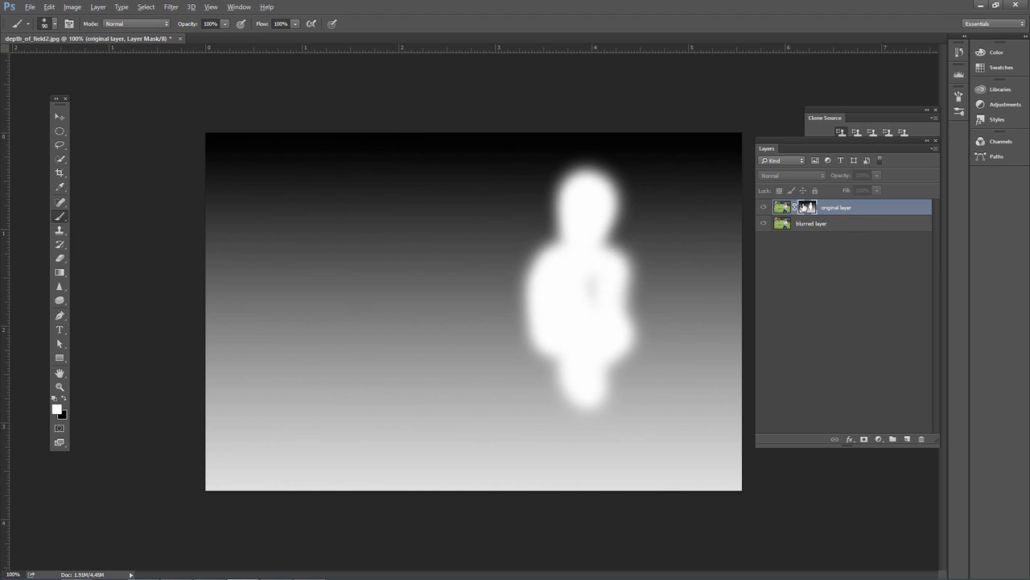
alt+click(804, 208)
alt+click(805, 207)
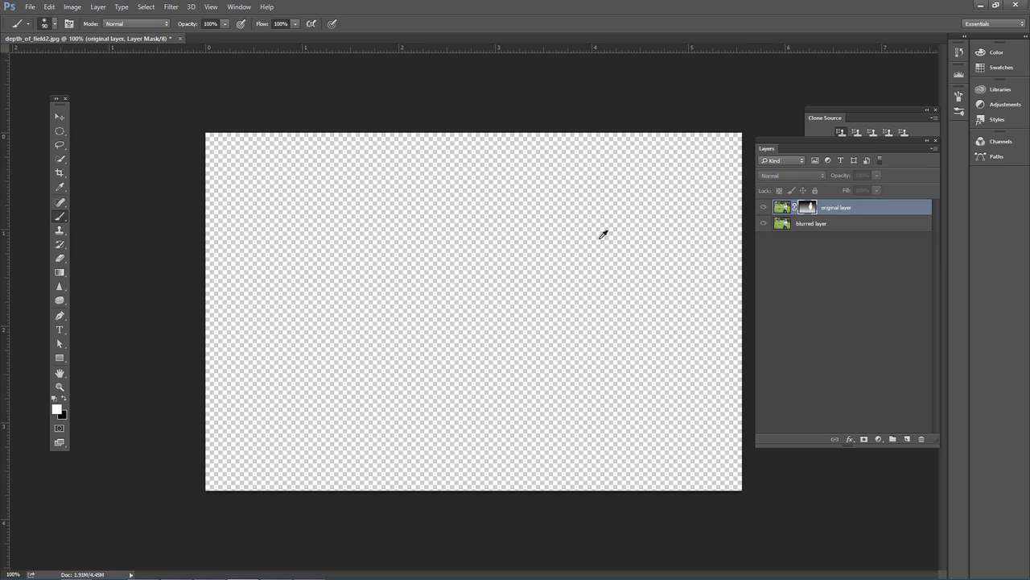
alt+click(803, 208)
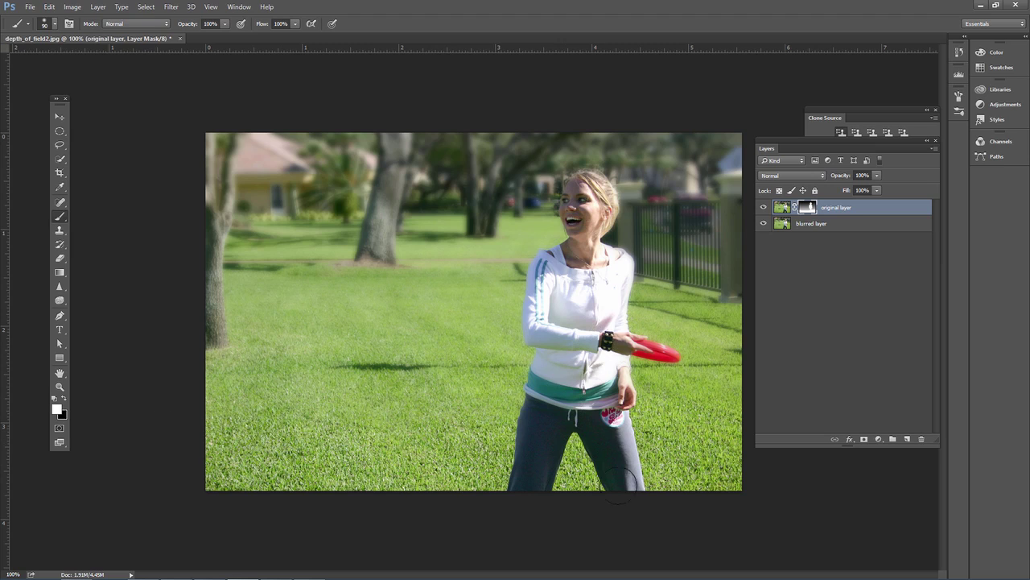
alt+click(812, 208)
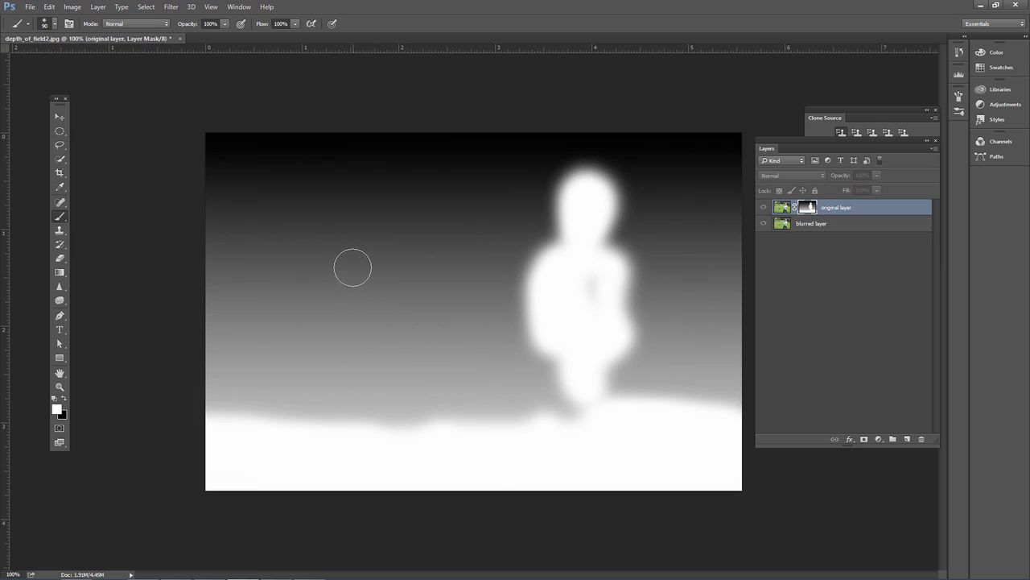
alt+click(811, 209)
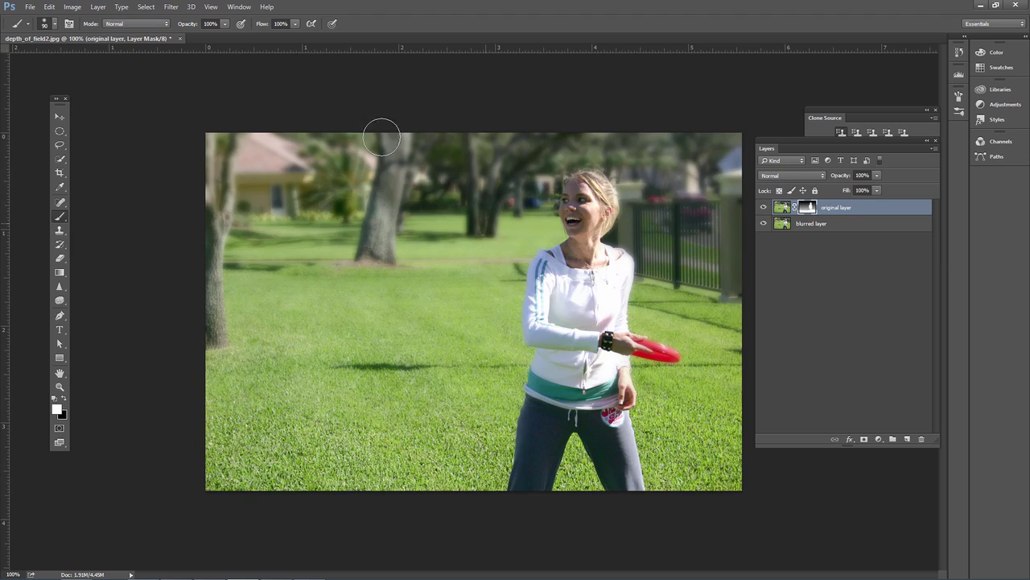